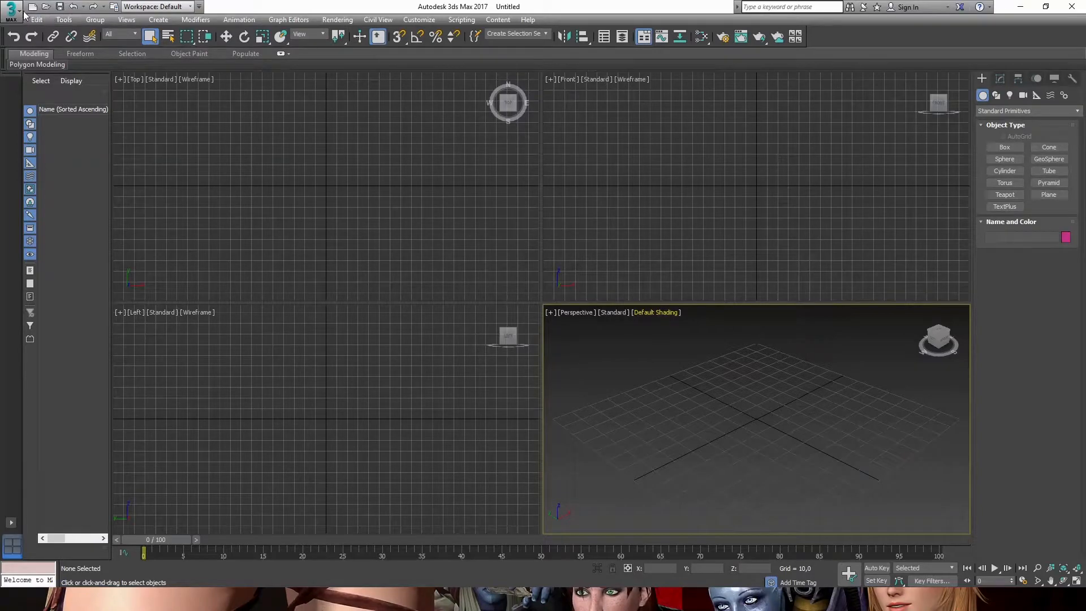
Step: Import the model file 1 into the empty 3ds Max scene
click(11, 10)
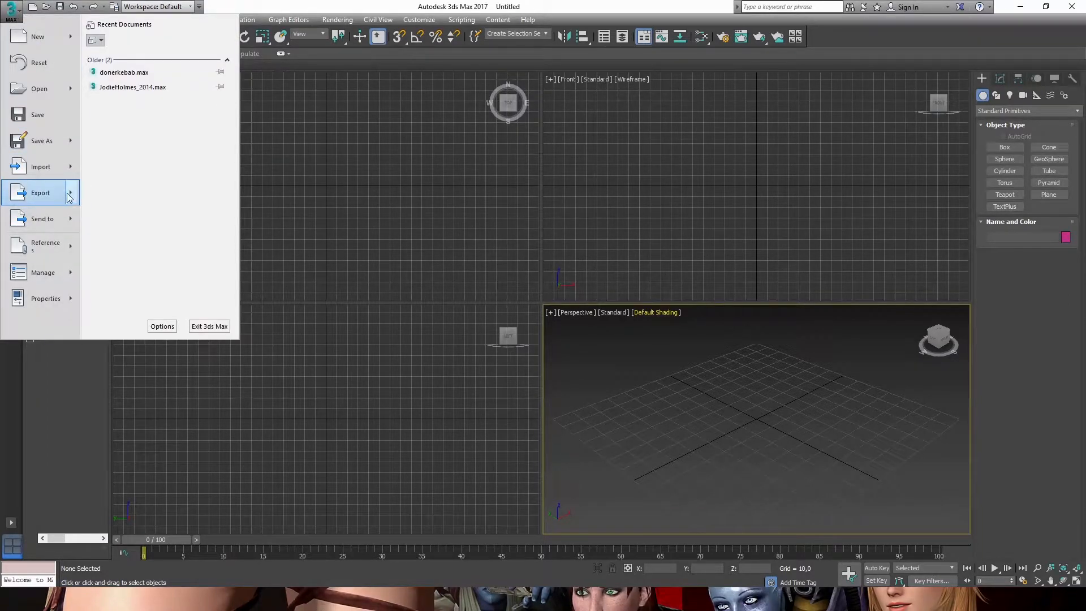
mouse_move(70, 172)
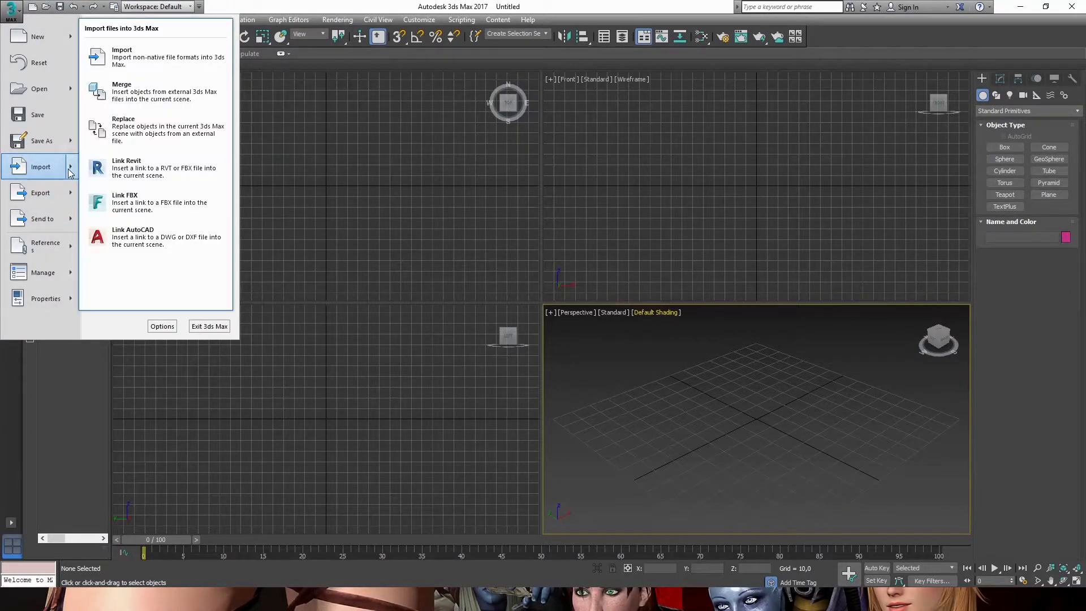
click(109, 50)
double_click(96, 125)
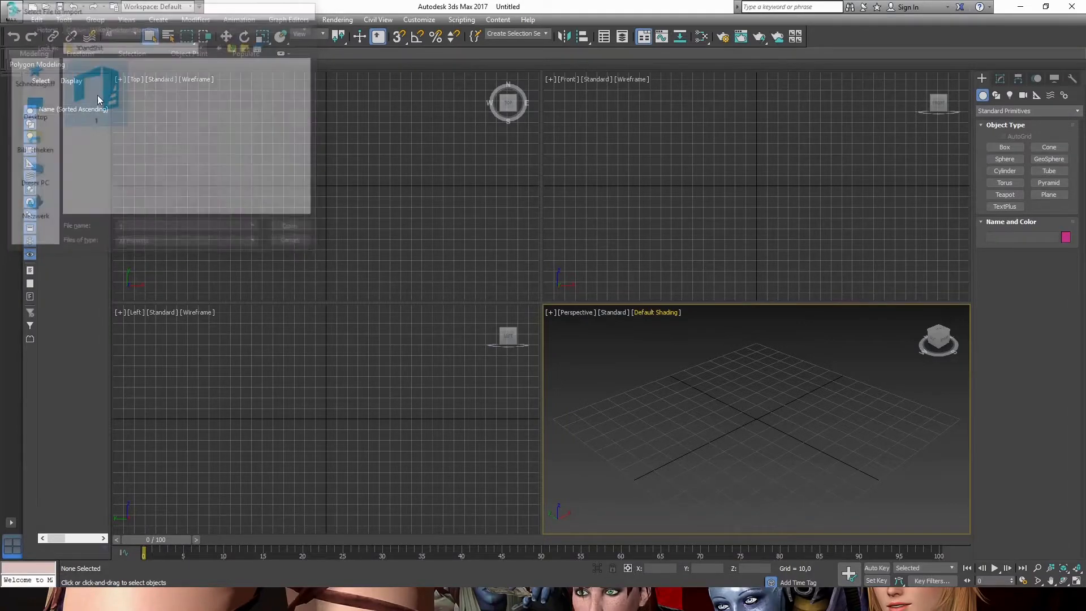
click(468, 490)
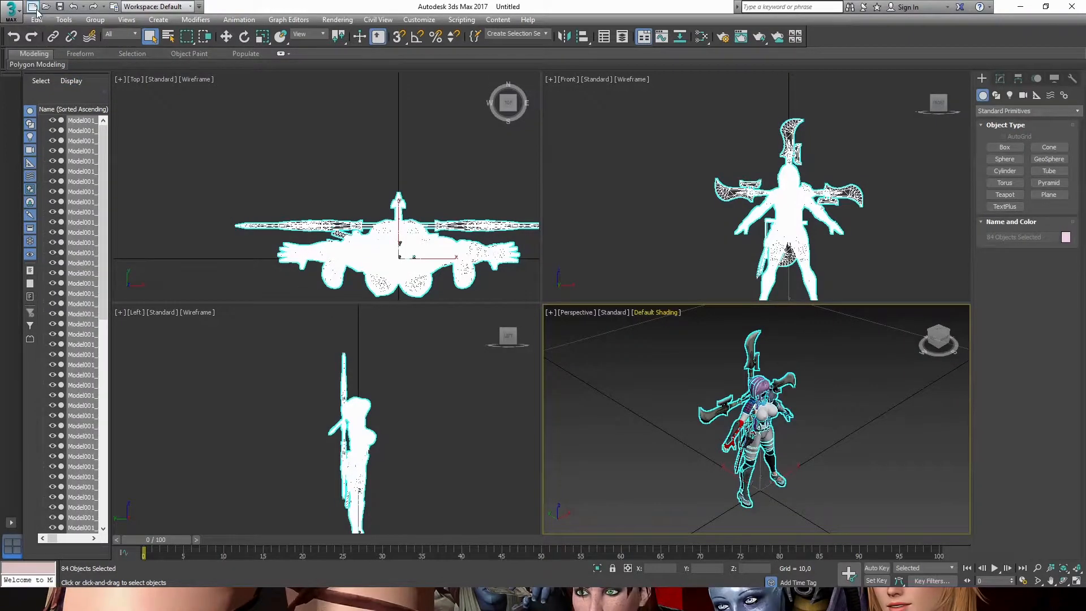
Step: Export the scene as 2 in the gw::OBJ-Exporter format with Quads faces, and exit 3ds Max without saving the scene
click(11, 10)
mouse_move(72, 196)
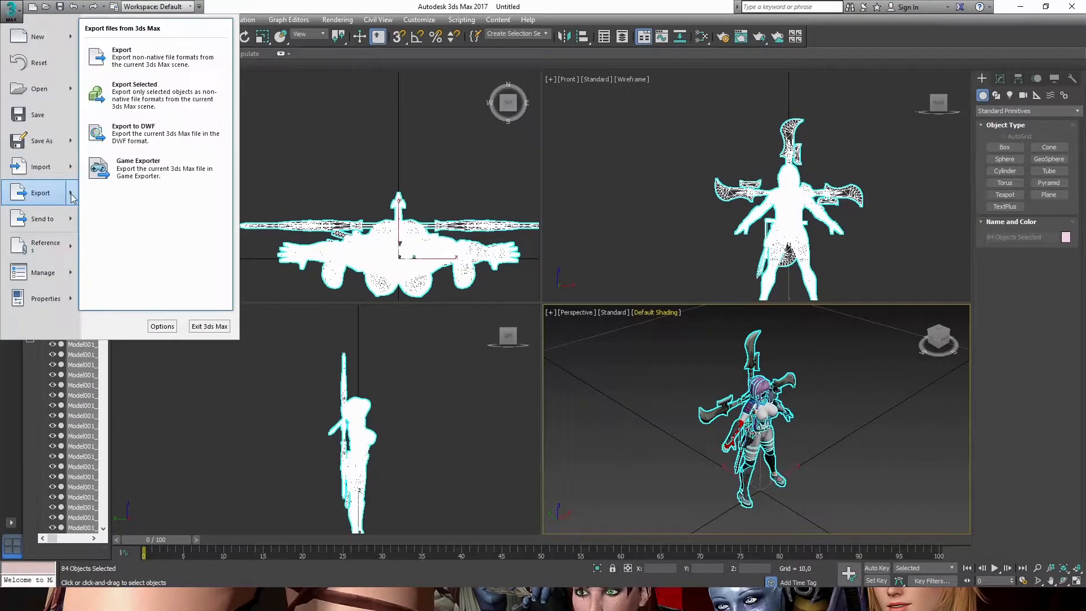
click(122, 57)
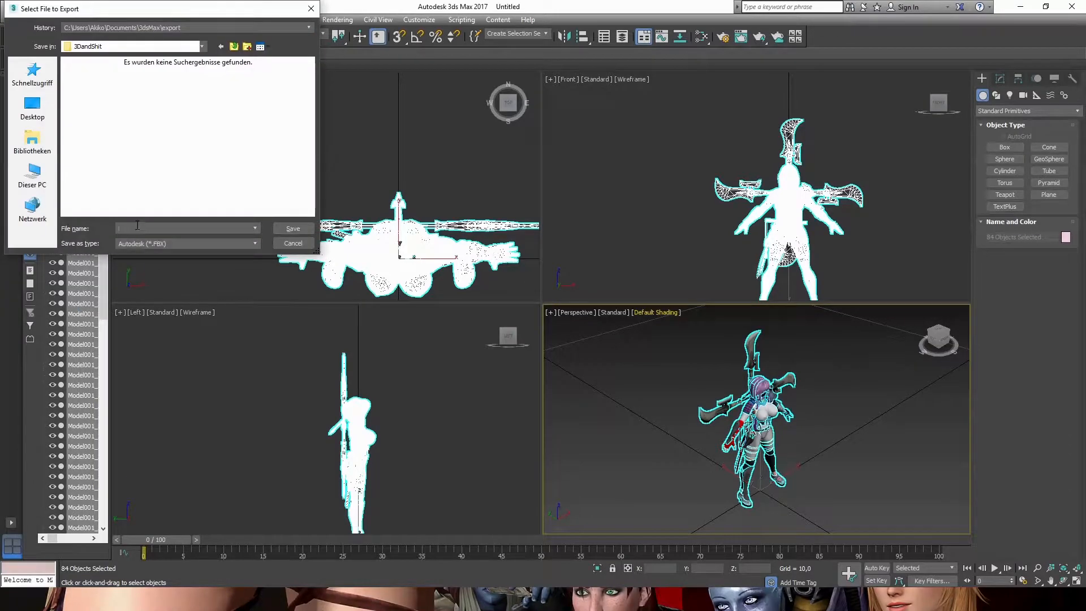
click(168, 242)
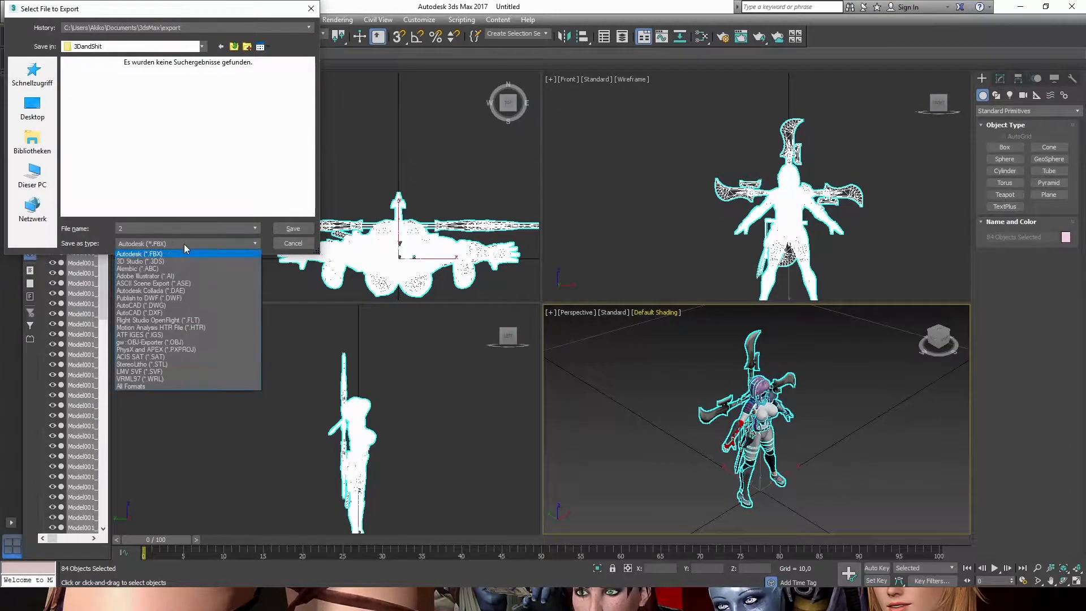
click(180, 342)
click(292, 229)
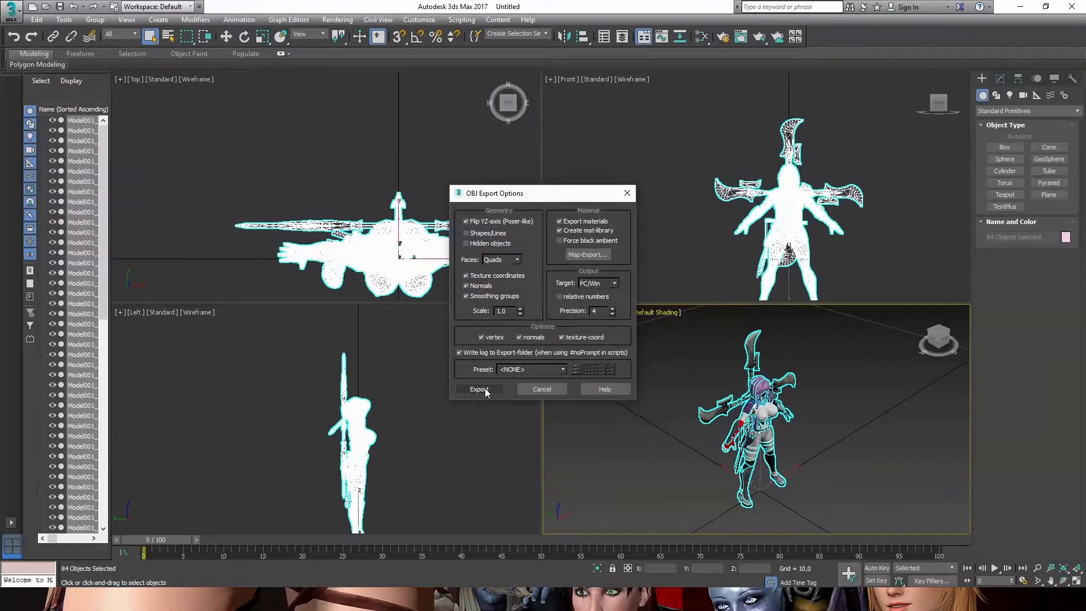
click(484, 389)
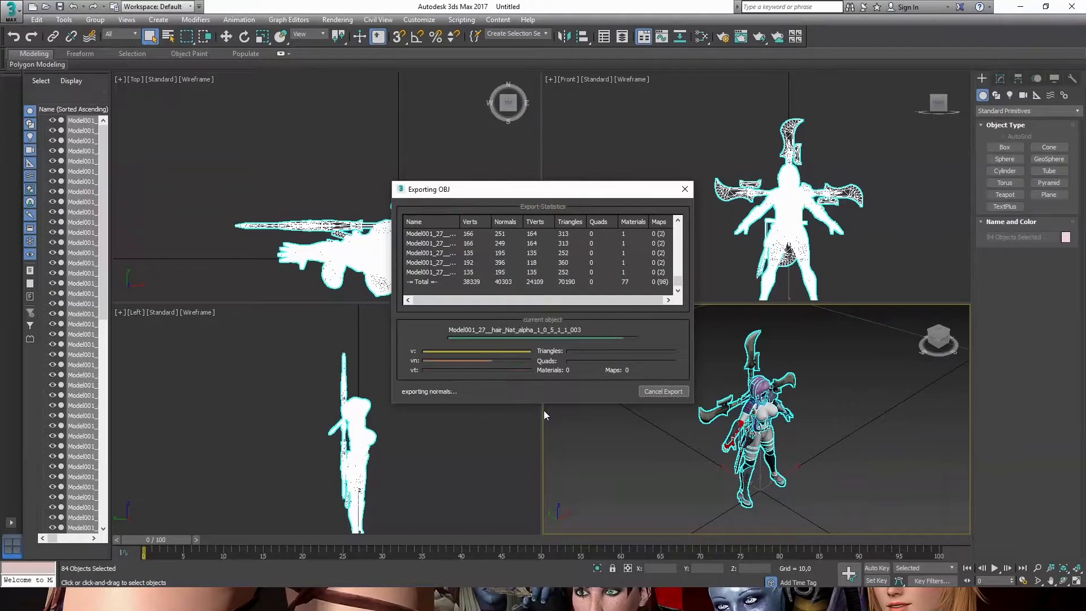
click(655, 392)
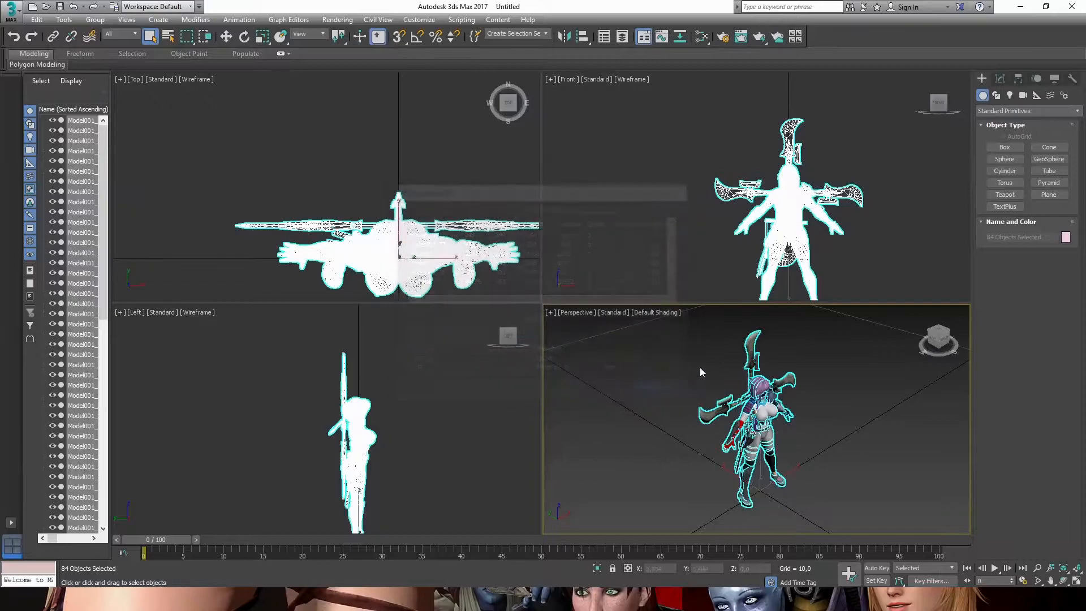
click(1071, 7)
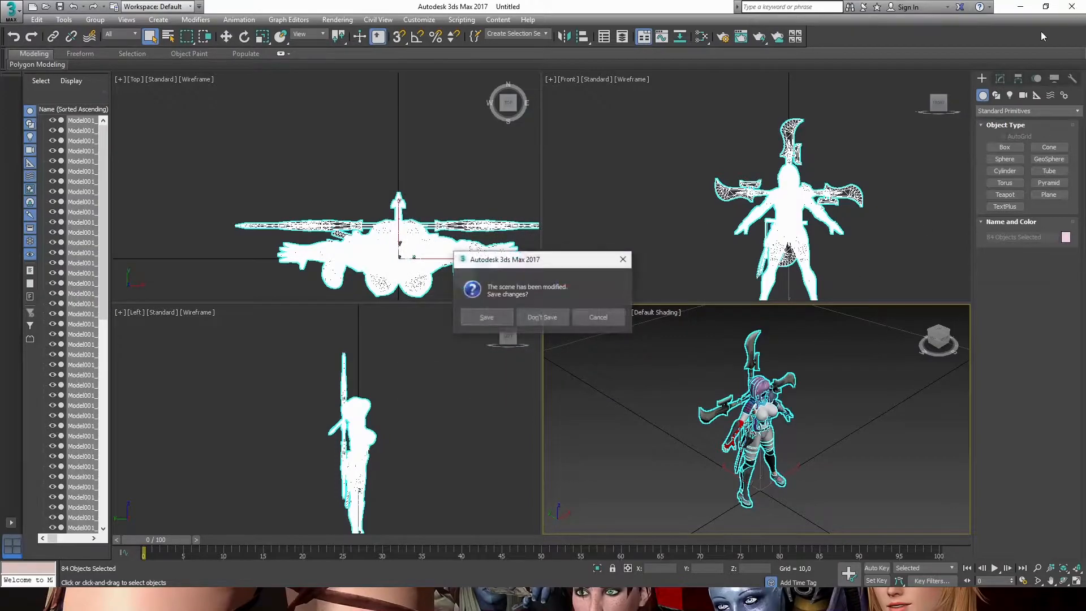
click(550, 319)
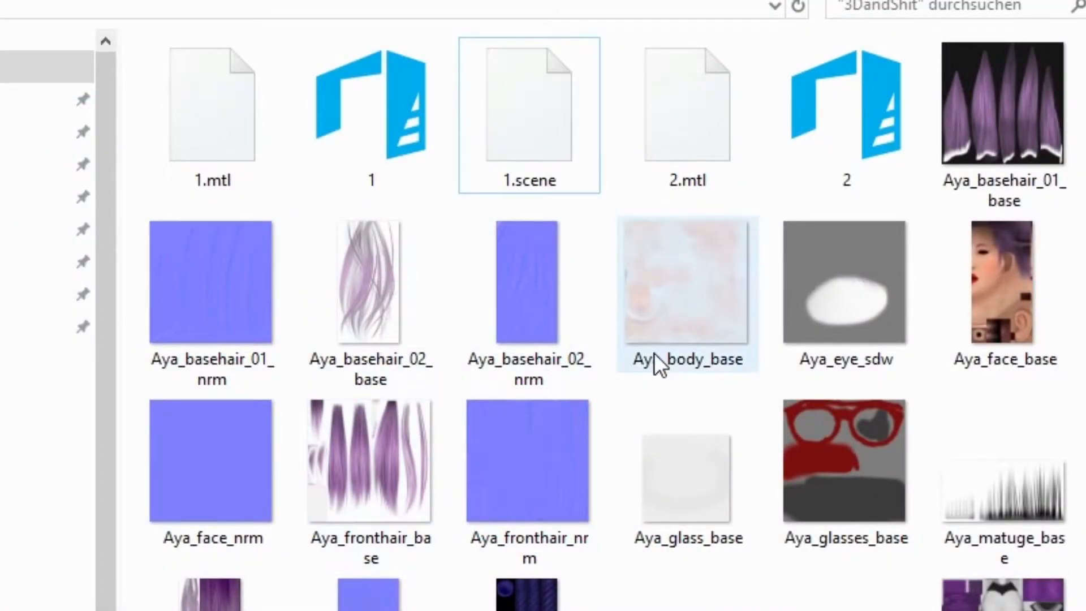
Step: From the 3DandShit folder, open the textures Aya_basehair_01_base and Aya_basehair_02_base in Adobe Photoshop CS6
right_click(1013, 102)
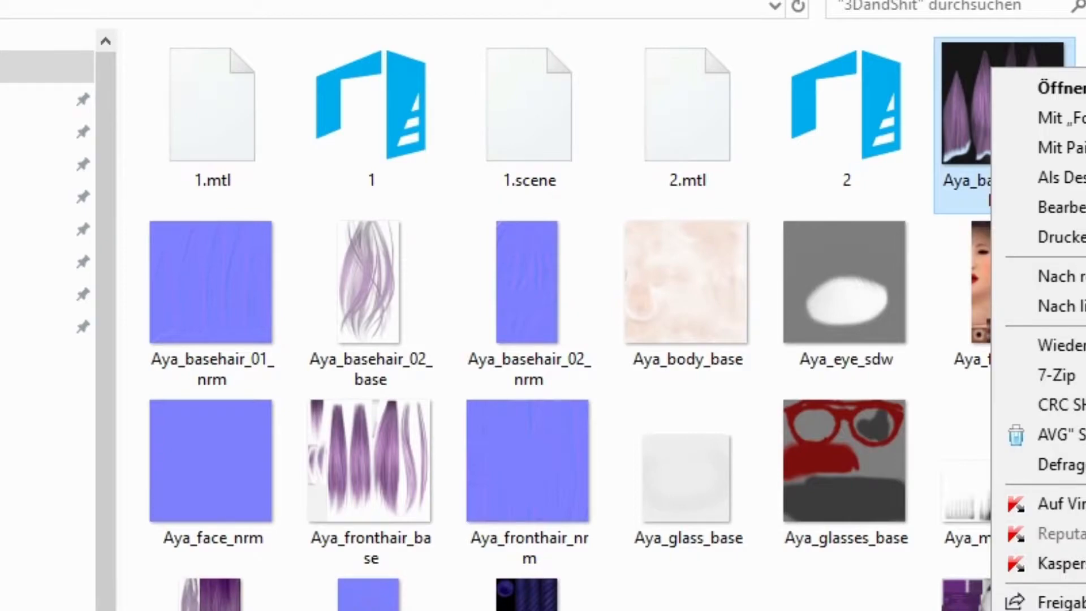
click(1064, 610)
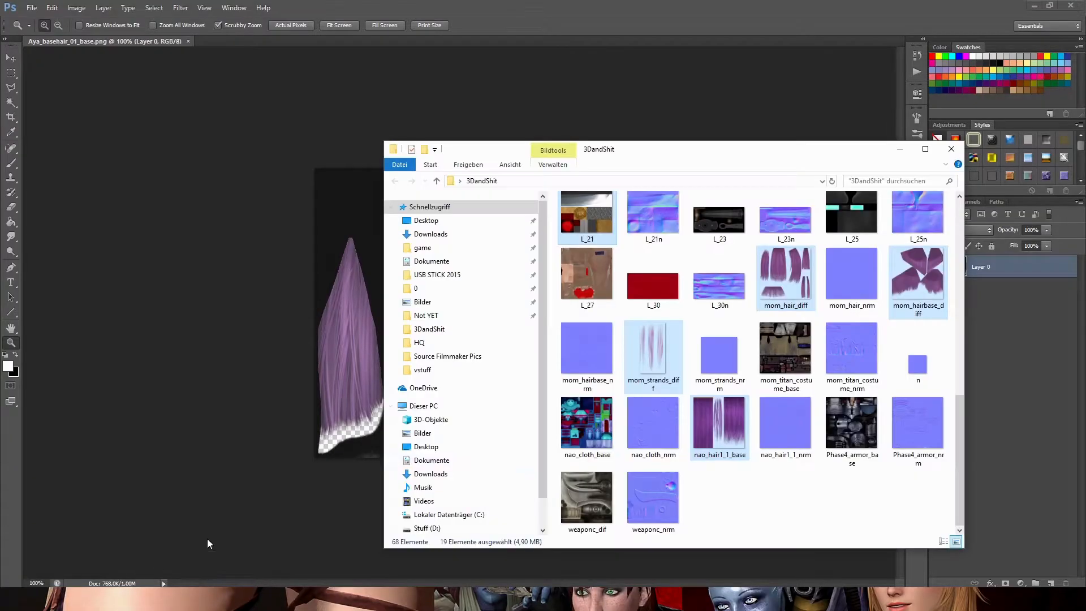
right_click(728, 433)
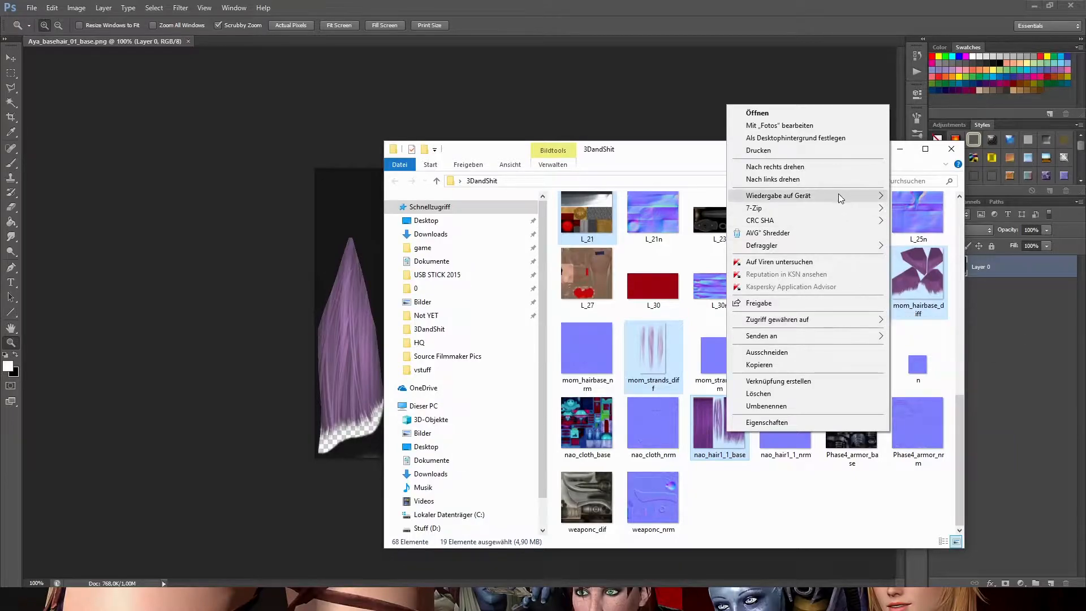
click(845, 483)
scroll(779, 415, up, 8)
right_click(662, 295)
mouse_move(823, 448)
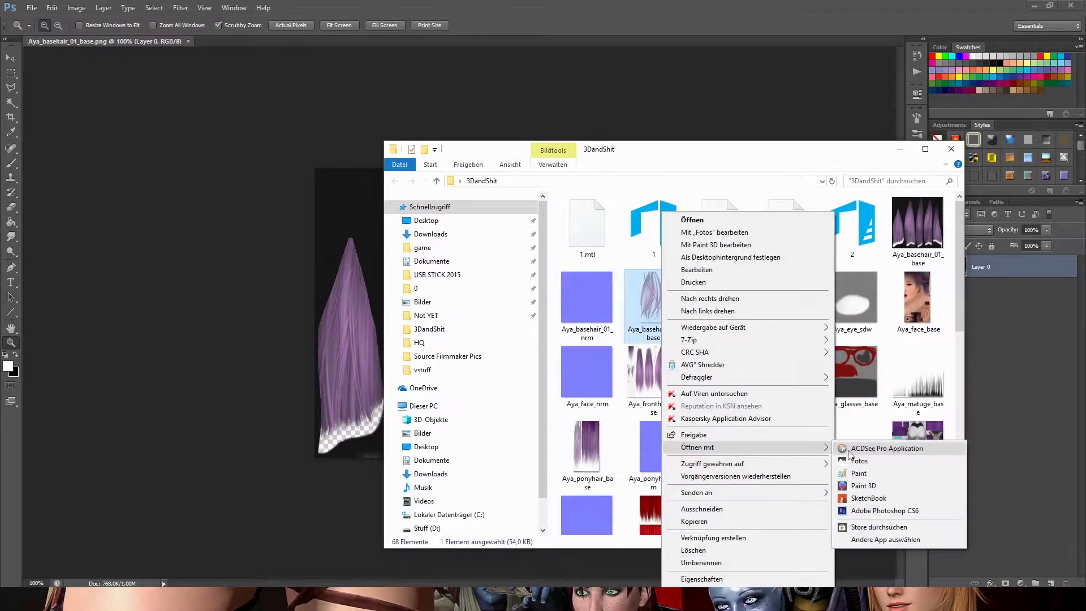
click(860, 512)
Step: Open the textures Aya_body_base, Aya_eye_sdw and Aya_face_base from the 3DandShit folder in Adobe Photoshop CS6
click(221, 567)
right_click(806, 313)
mouse_move(878, 451)
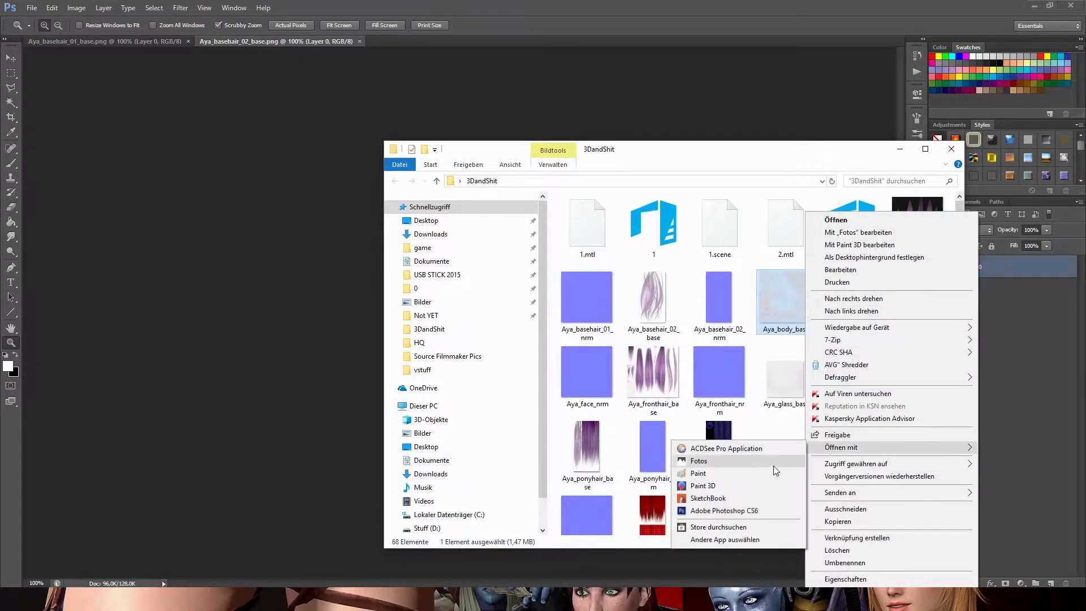
click(748, 508)
click(96, 599)
click(152, 551)
right_click(857, 306)
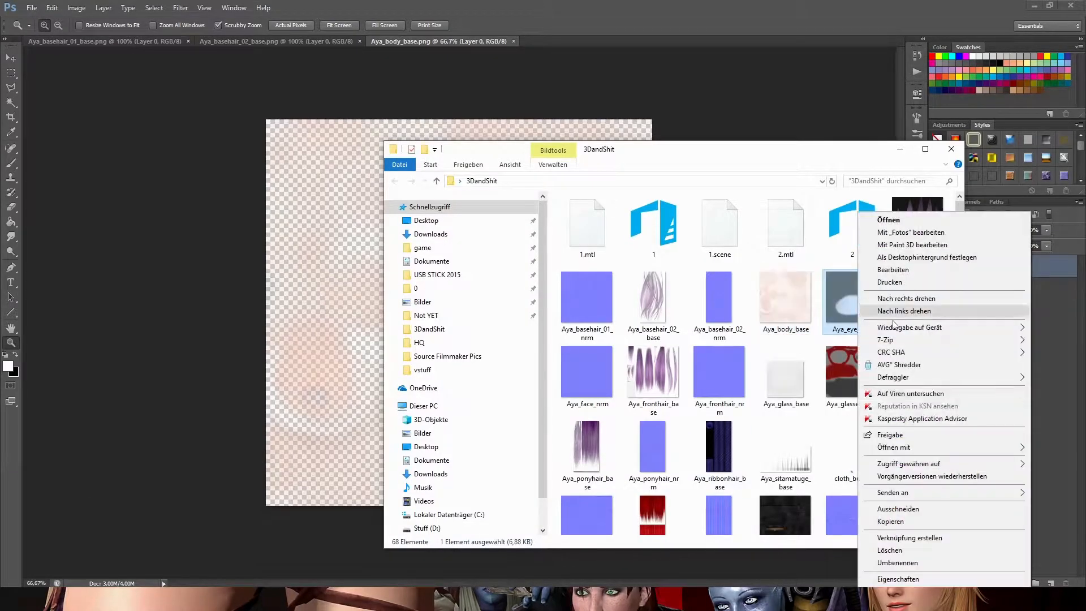
click(781, 507)
mouse_move(97, 598)
click(152, 552)
right_click(905, 300)
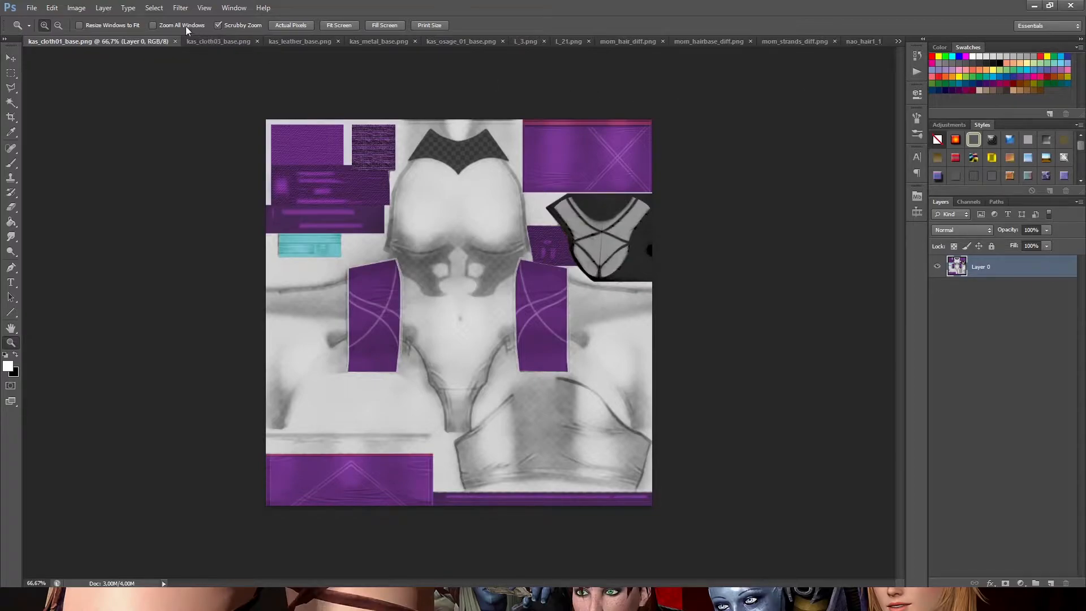
Step: Apply an Exposure adjustment of -20.00 to the kas_cloth01_base texture
click(76, 8)
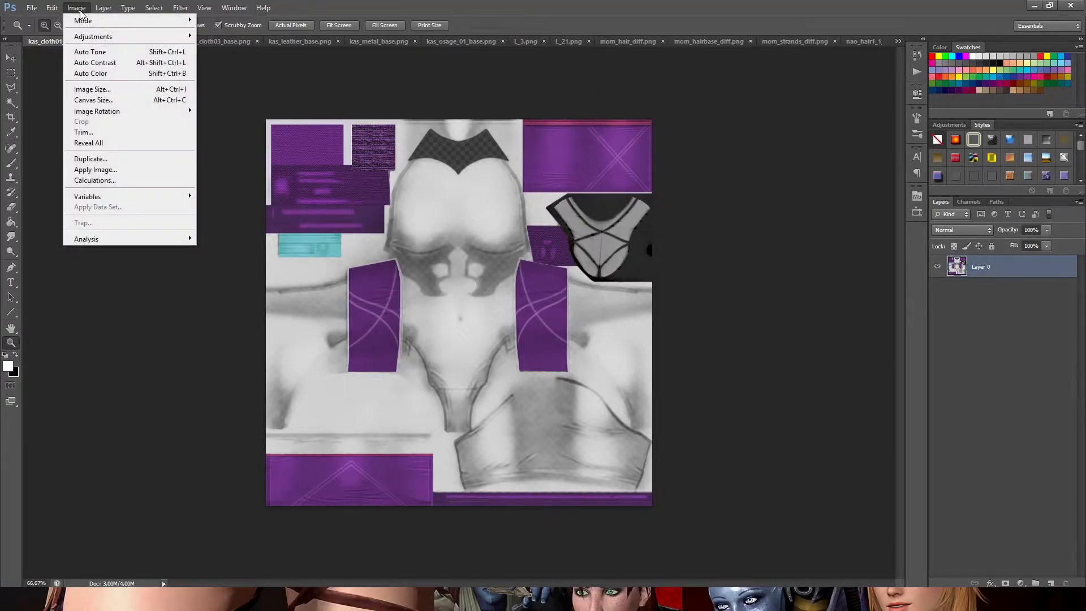
mouse_move(98, 39)
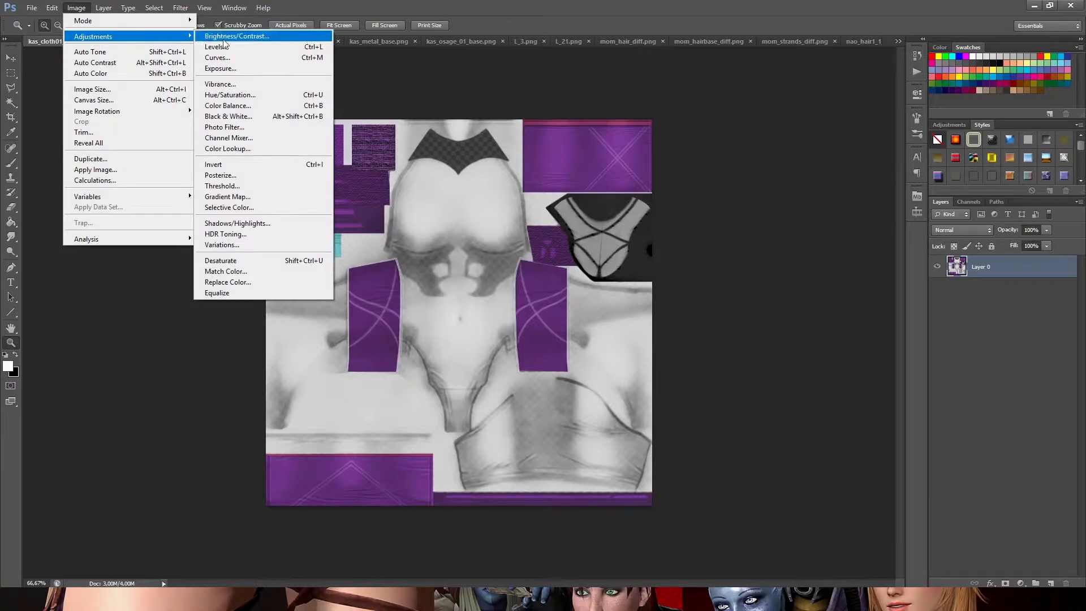
click(270, 69)
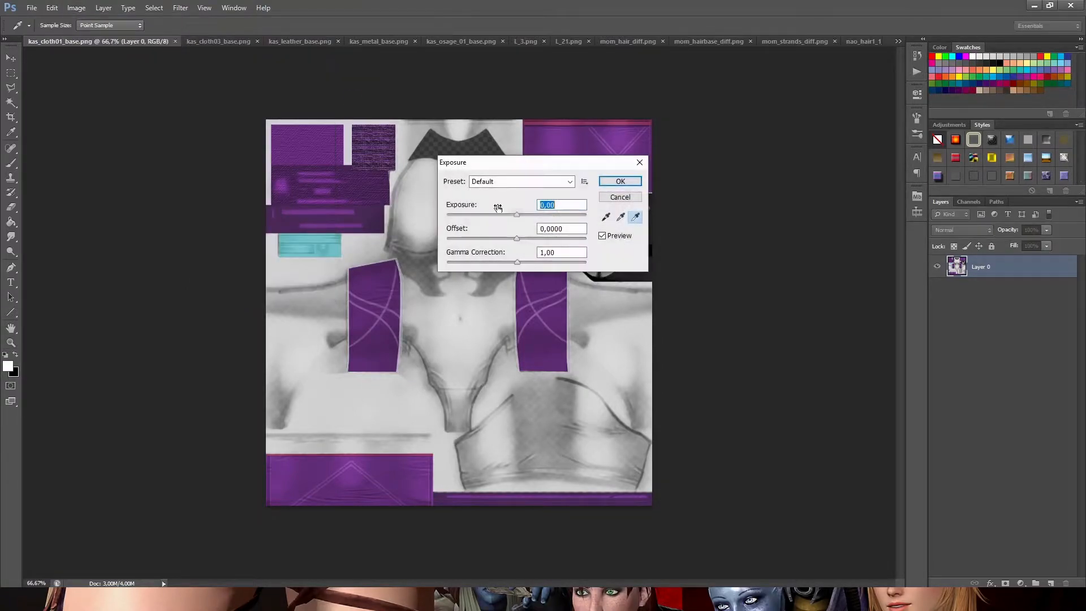
drag(518, 216, 426, 222)
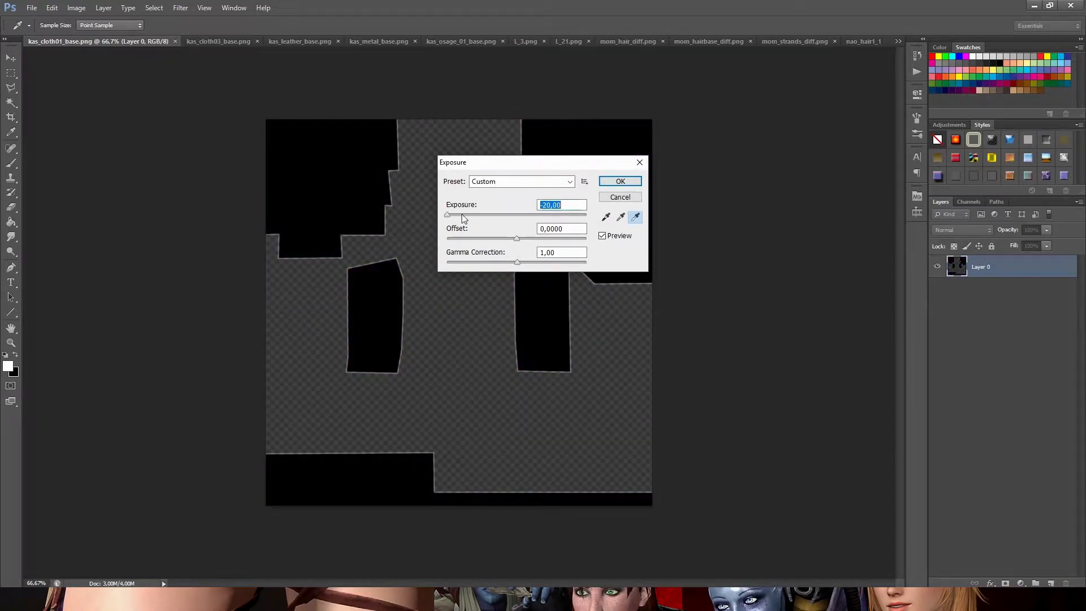
click(621, 181)
Step: Flatten the darkened kas_cloth01_base texture to a background layer and invert its colors
right_click(999, 267)
click(951, 477)
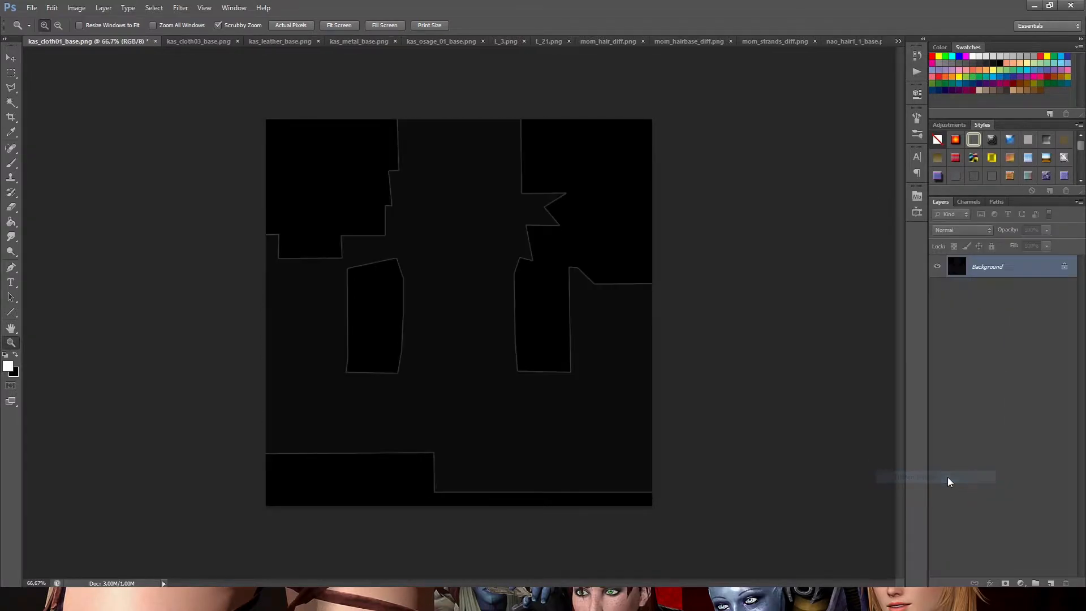
click(77, 8)
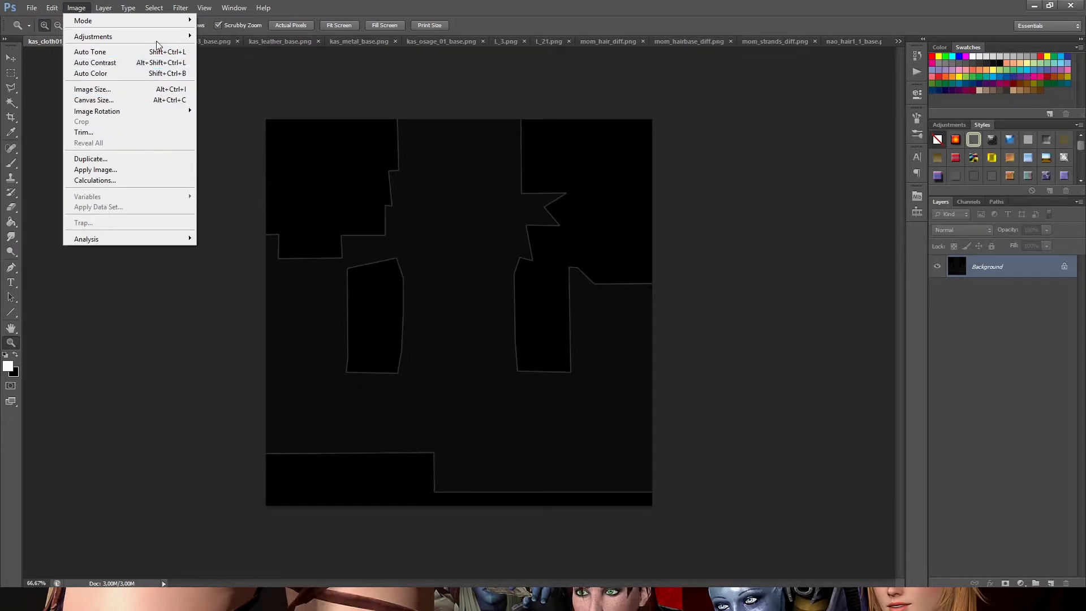
mouse_move(161, 37)
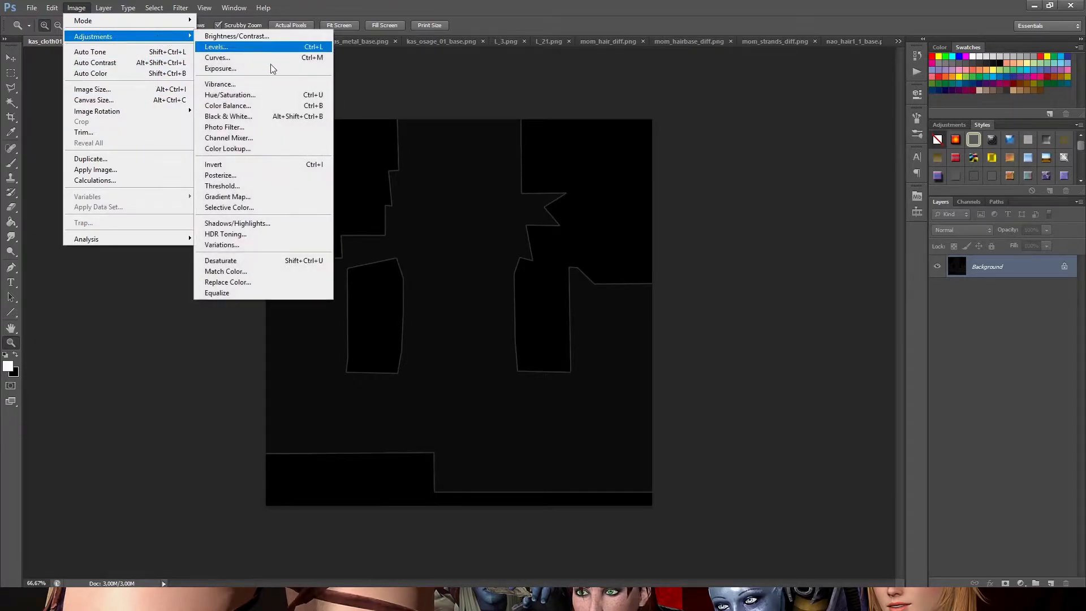
click(238, 164)
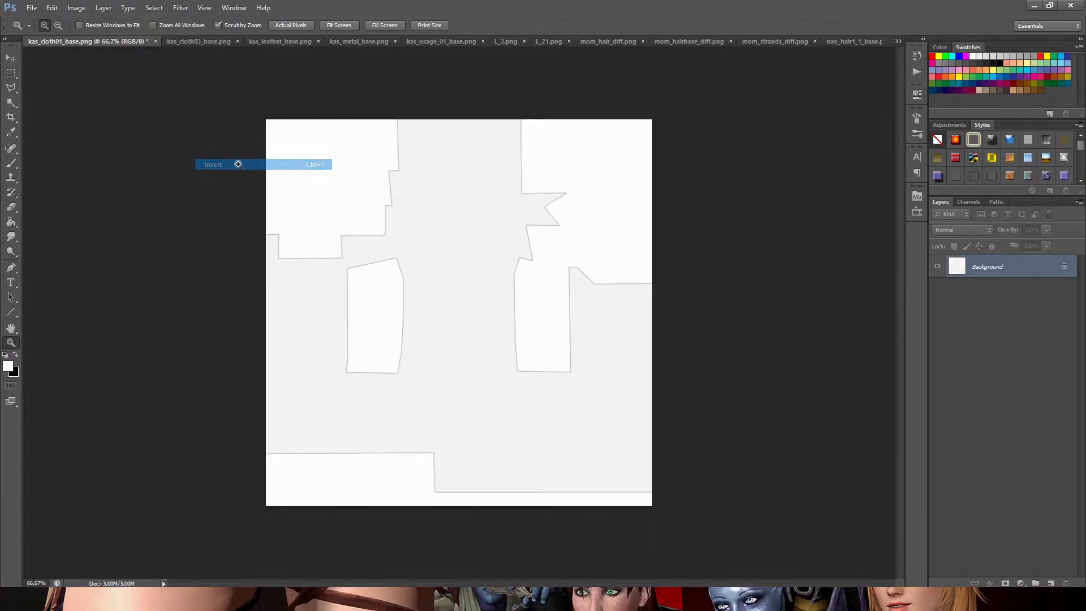
Step: Save the inverted cloth map as a PNG in the 3DandShit folder with Smallest / Slow compression and no interlacing, and close the document
click(32, 8)
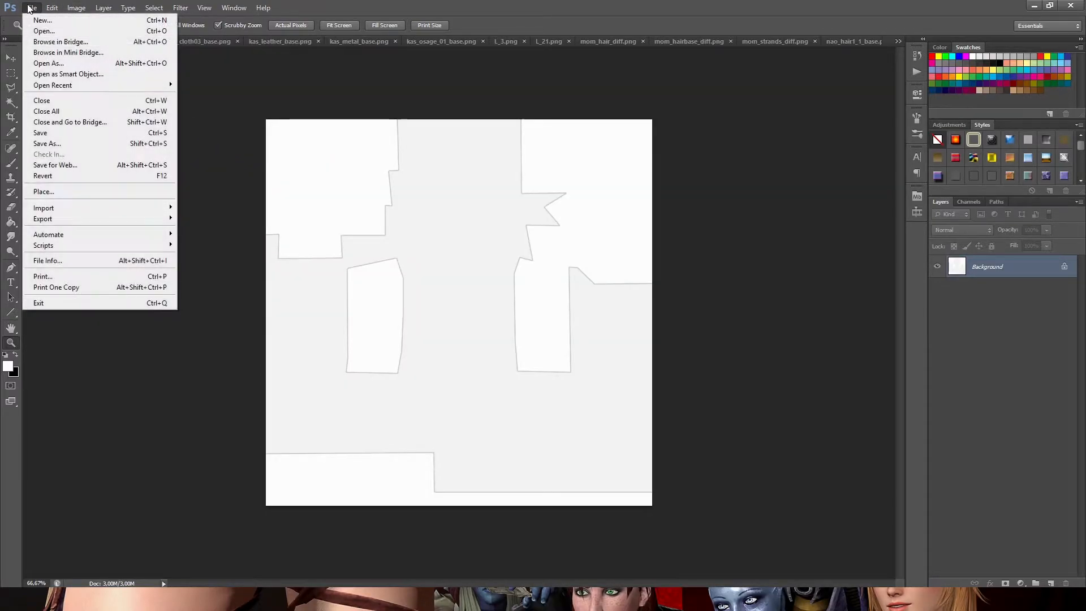
click(113, 142)
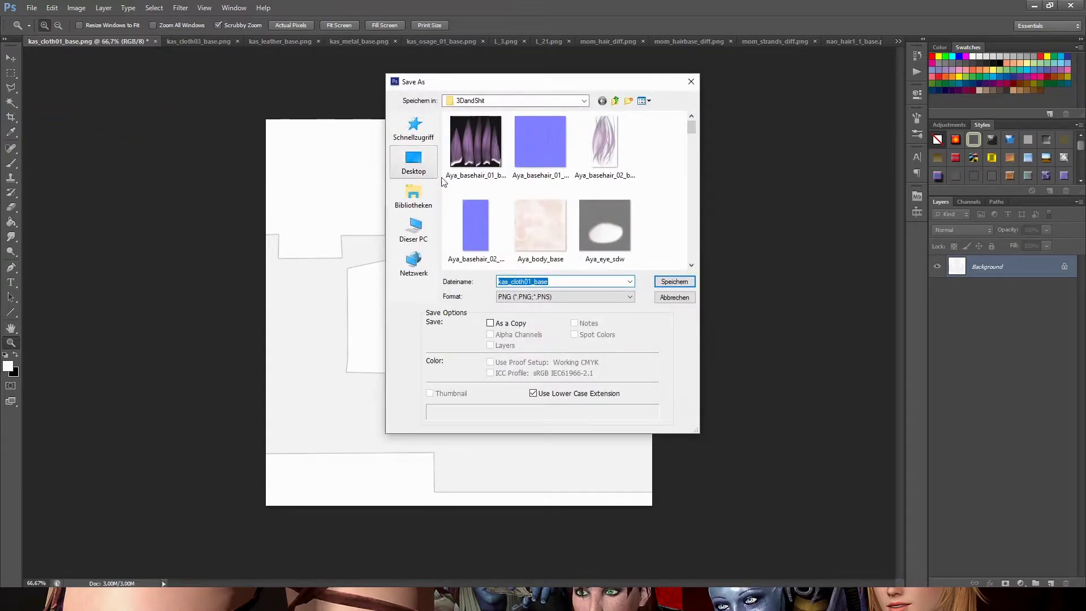
click(582, 281)
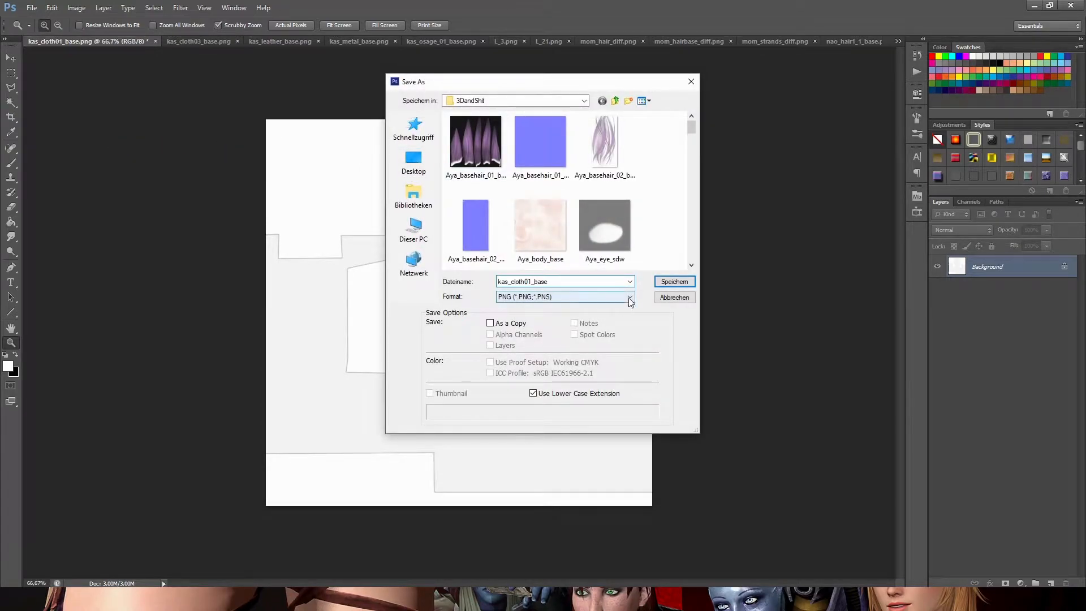
click(675, 282)
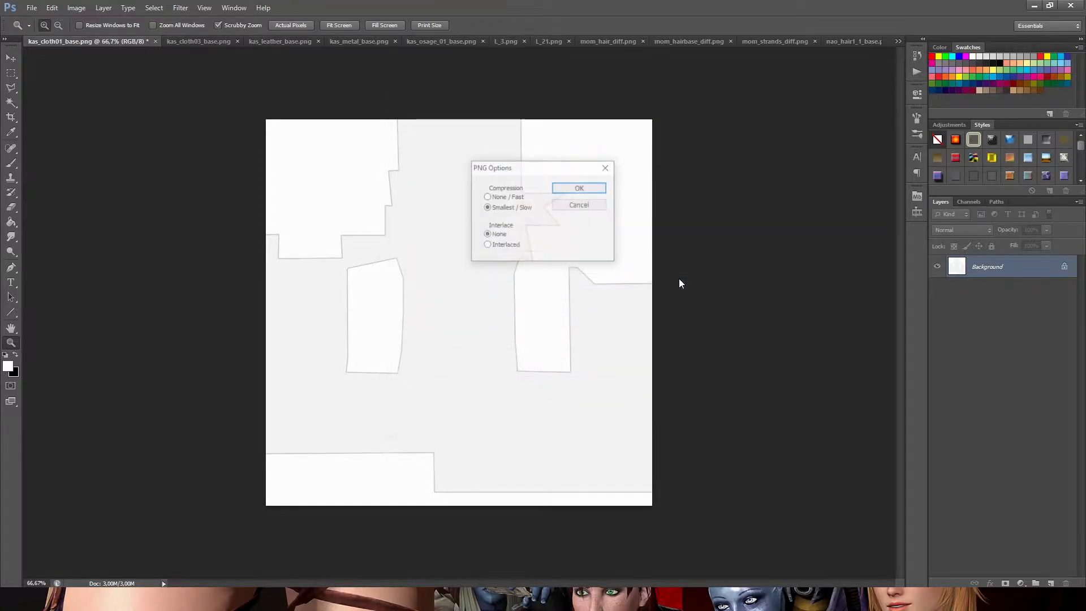
click(581, 188)
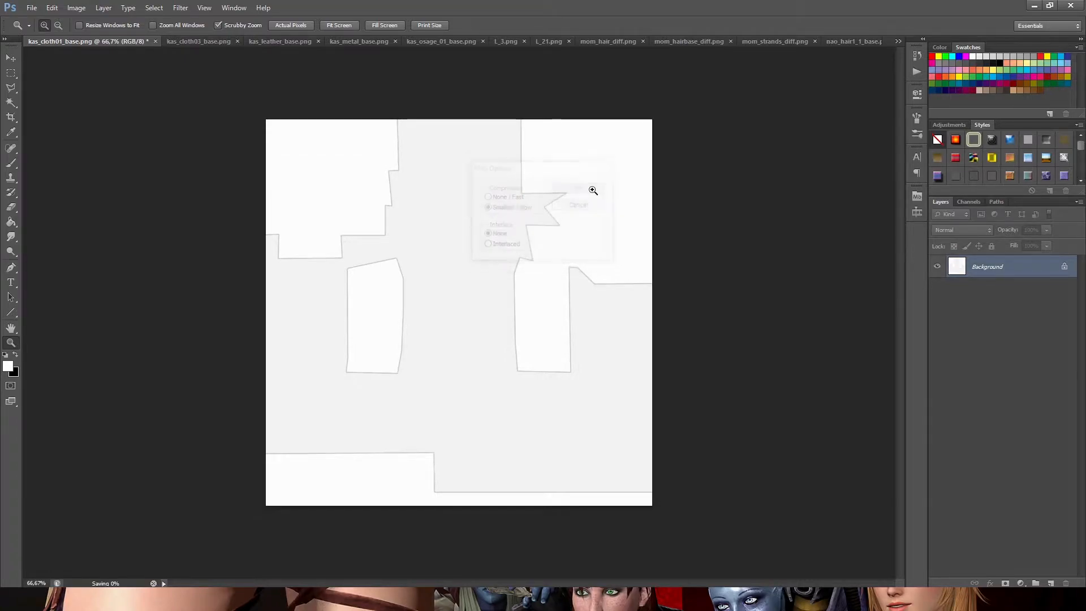
click(155, 42)
Step: Create an action named Alpha Map in the Default Actions set and start recording it
click(917, 72)
click(900, 48)
click(718, 56)
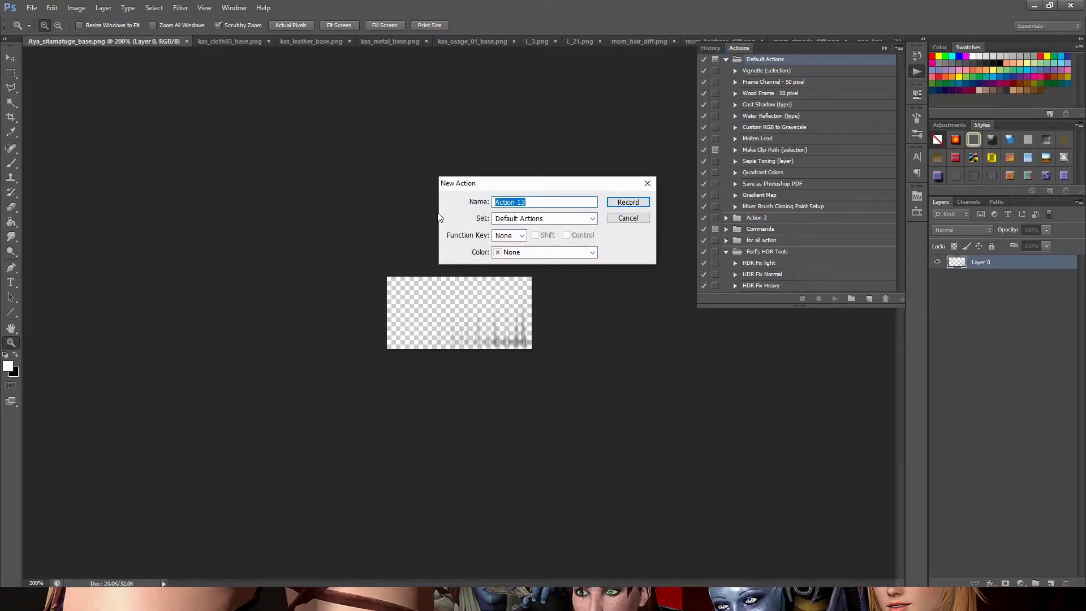
text(Alpha Map)
key(Return)
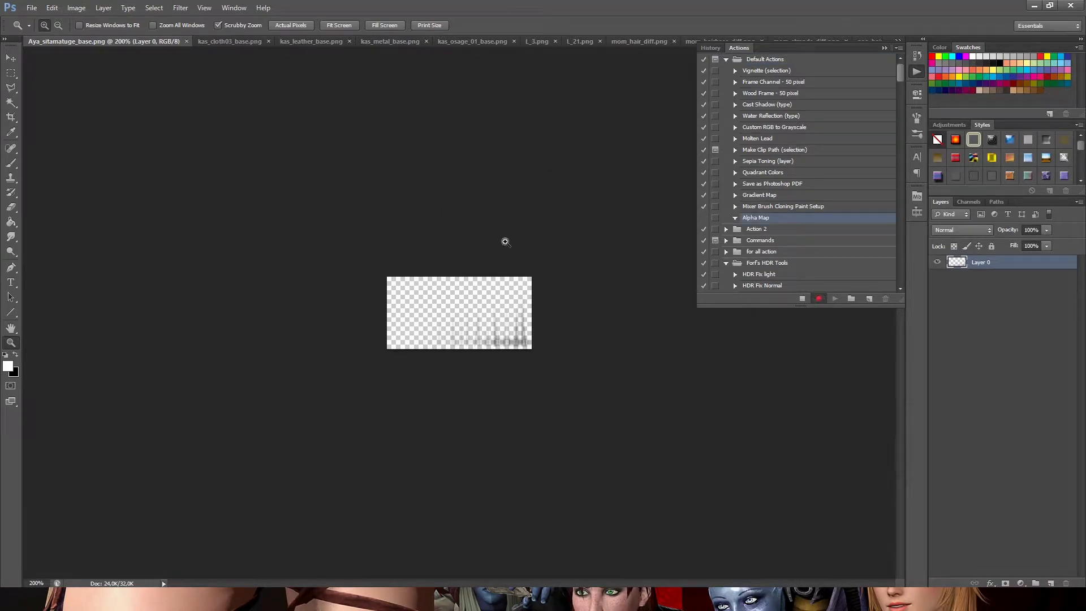
Step: Darken the Aya_sitamatuge_base texture to black with a strongly negative Exposure adjustment
click(76, 8)
mouse_move(85, 34)
click(215, 69)
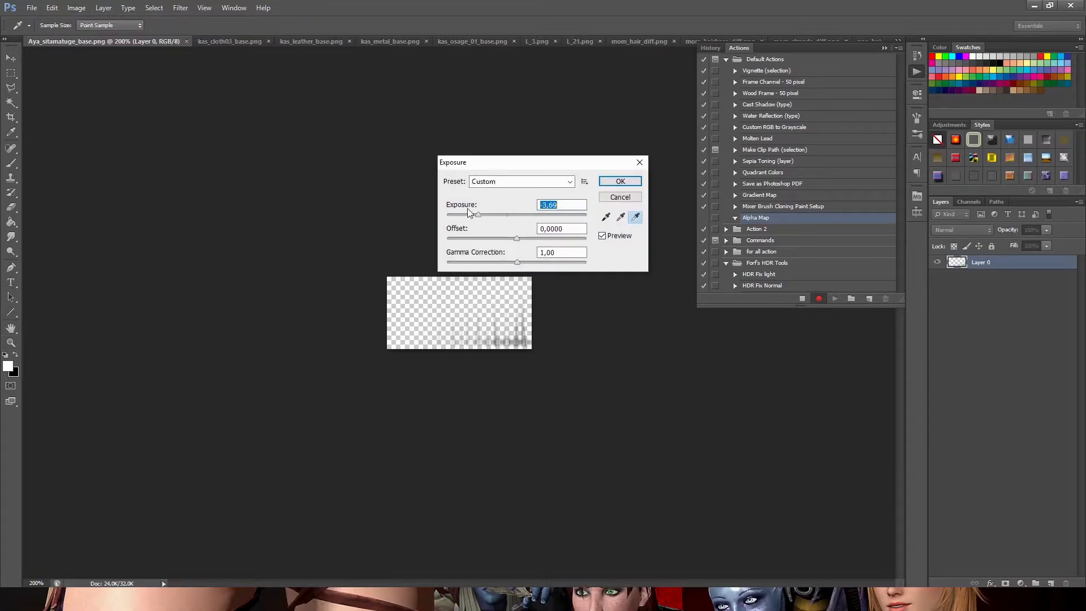
click(620, 181)
Step: Flatten the darkened Aya_sitamatuge_base texture to a background layer and invert its colors
right_click(992, 263)
click(958, 482)
click(77, 8)
mouse_move(94, 36)
click(255, 164)
Step: Stop recording the Alpha Map action, collapse its recorded steps and turn on its dialog toggle
click(802, 298)
click(736, 218)
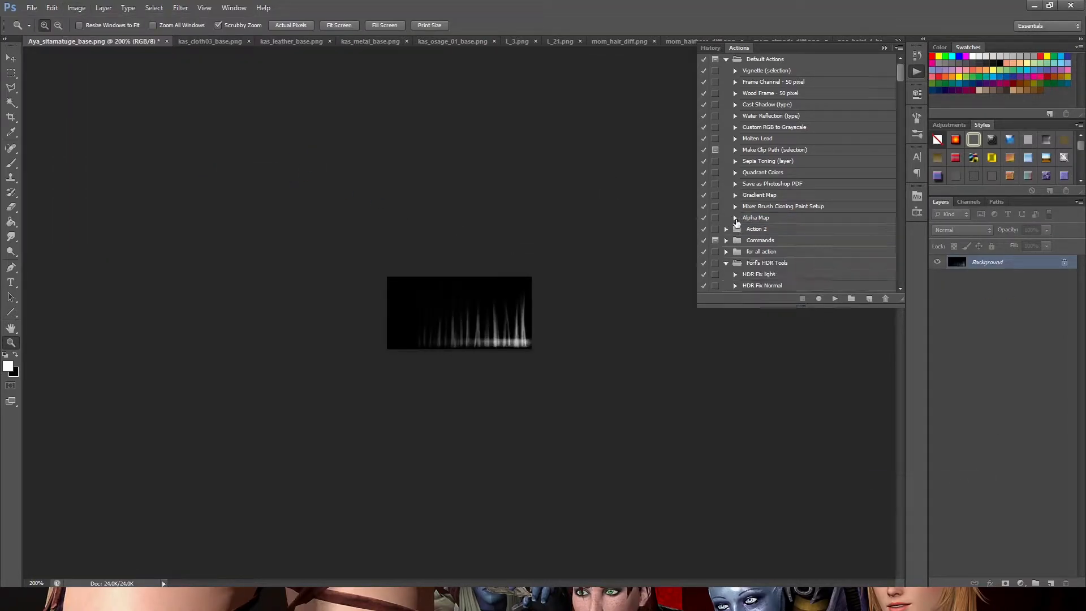
click(715, 218)
click(752, 219)
Step: Save the inverted map as Aya_sitamatuge_basea in PNG format with Smallest / Slow compression and no interlacing, and close the document
click(32, 8)
click(85, 145)
click(671, 283)
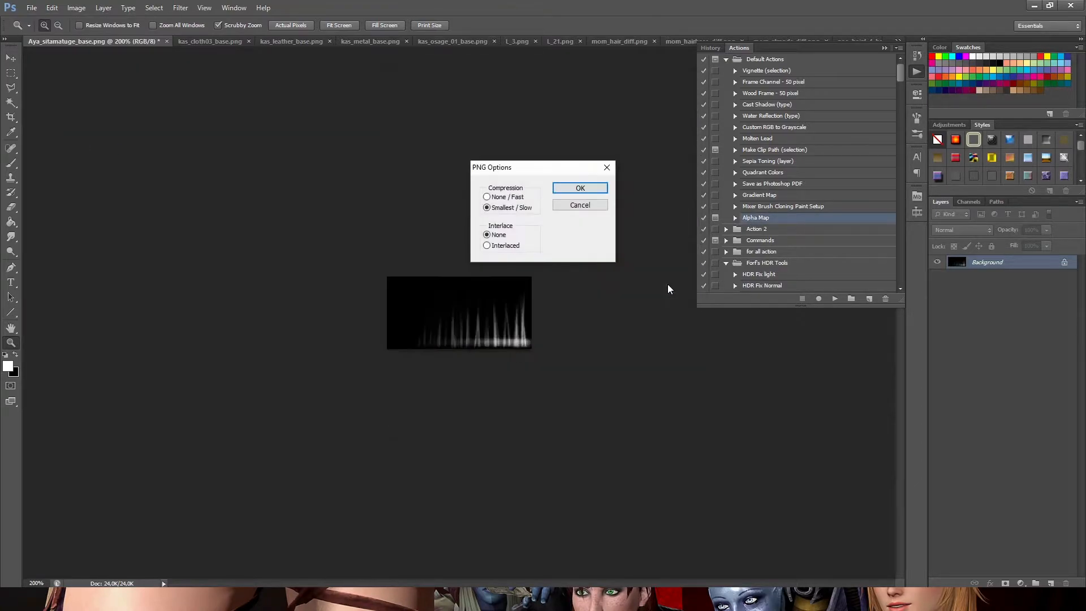
click(580, 188)
click(167, 42)
Step: Run the Alpha Map action on the kas_cloth03_base texture, and save the result as the PNG kas_cloth03_basea
click(835, 298)
click(32, 8)
click(82, 143)
click(676, 283)
click(575, 186)
click(247, 41)
Step: Run the Alpha Map action on the following open texture and save its alpha map as a PNG
click(836, 298)
click(32, 8)
click(85, 143)
click(670, 283)
click(580, 188)
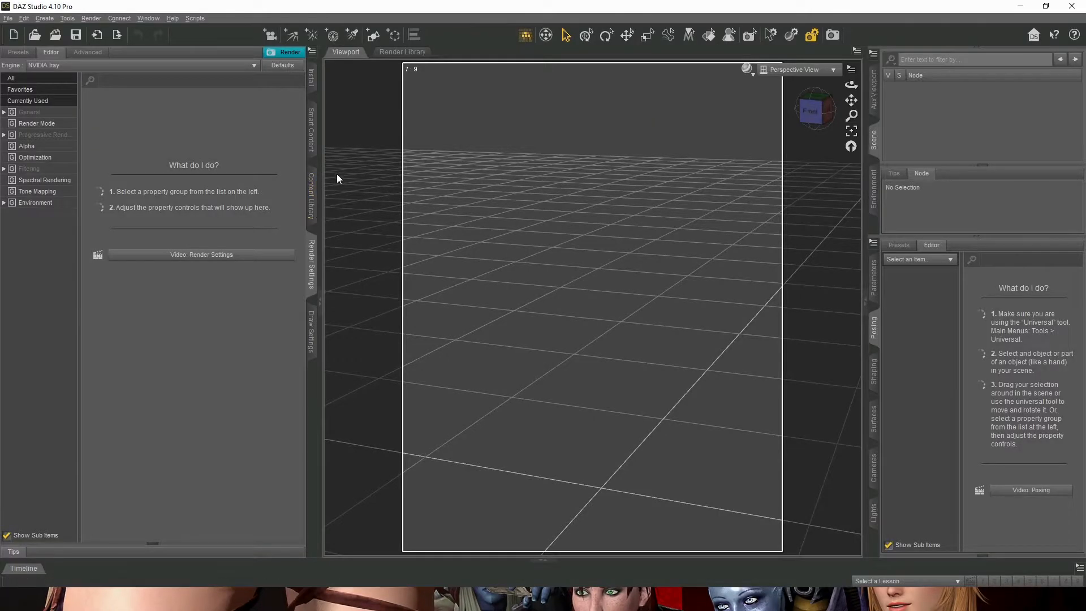
Step: Switch to DAZ Studio and import the character's OBJ file, accepting the preset OBJ import options
click(8, 18)
mouse_move(57, 97)
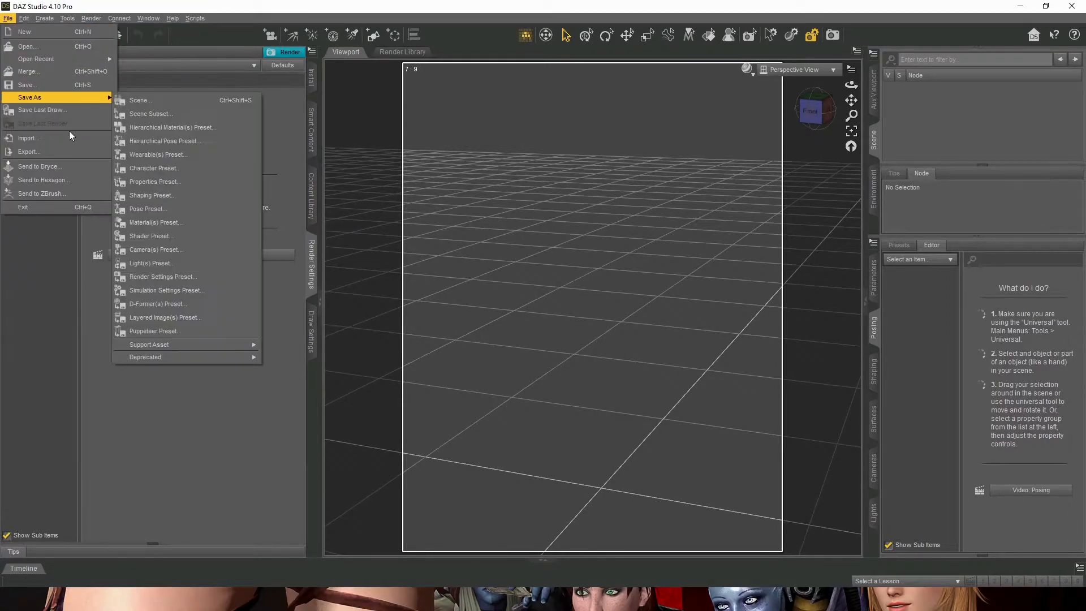
click(53, 138)
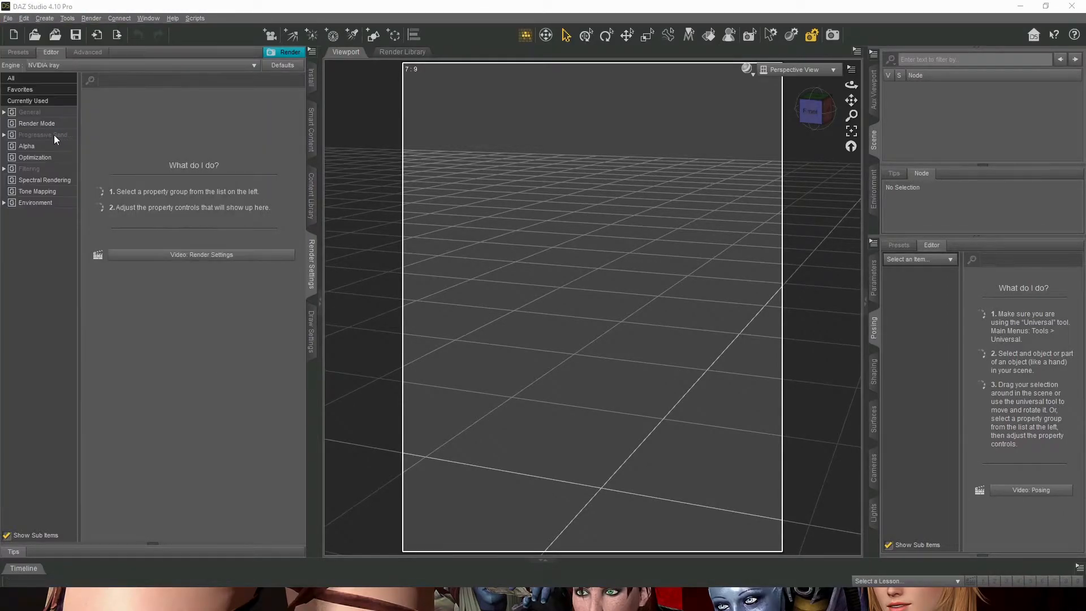
double_click(215, 100)
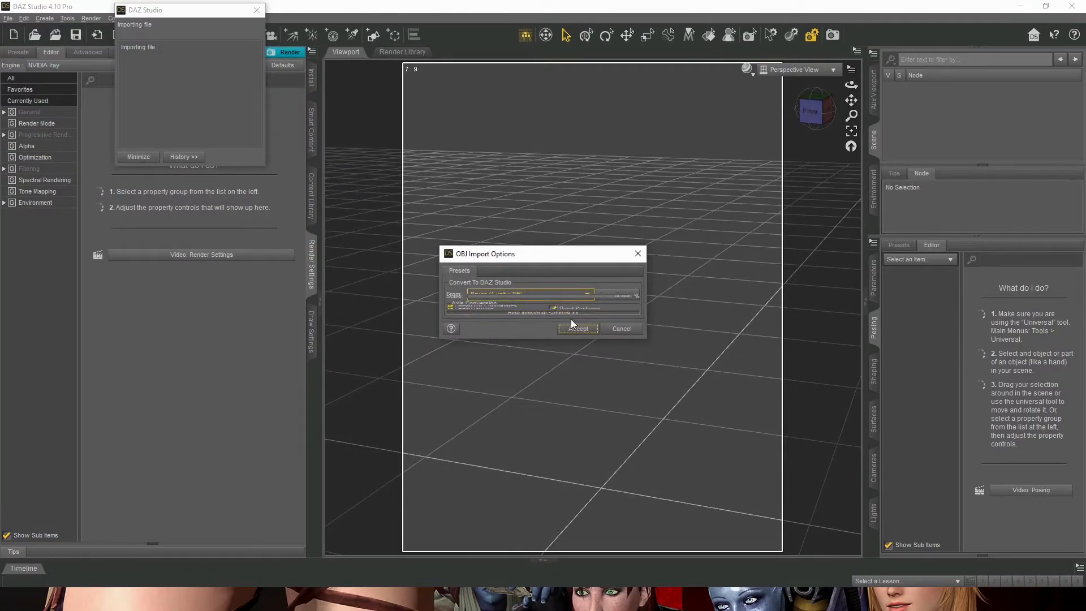
click(578, 330)
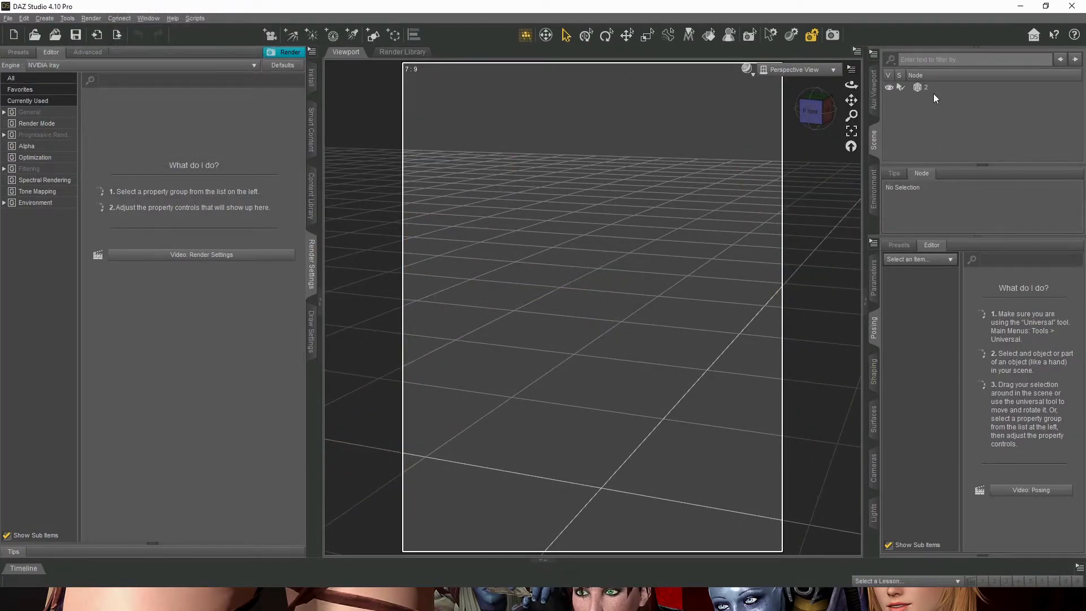
Step: Select the imported object 2 and raise the Opacity Strength of all its surfaces to 100%
click(931, 87)
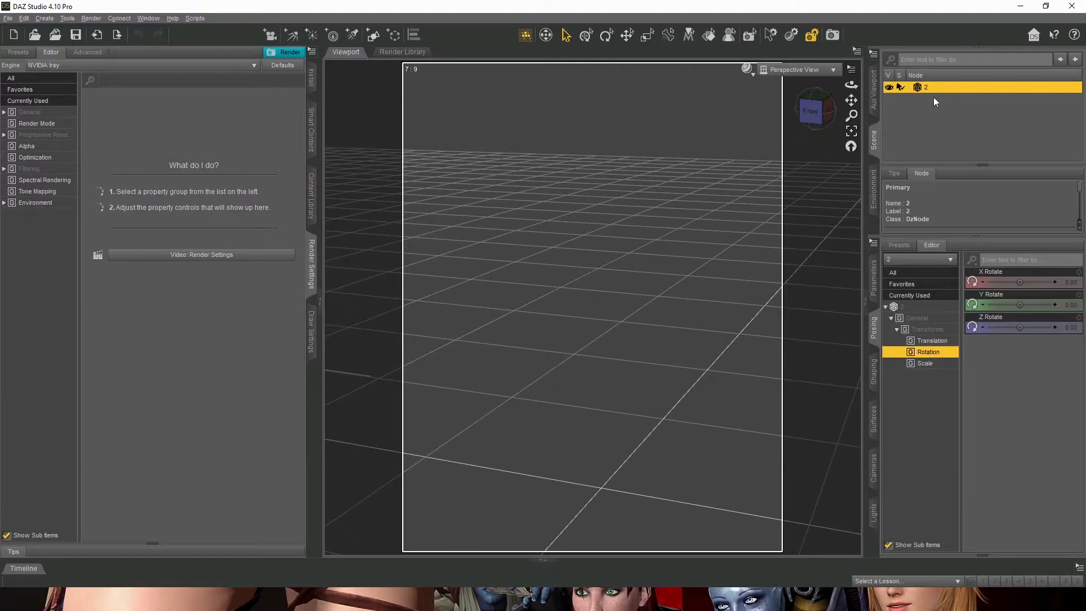
click(904, 307)
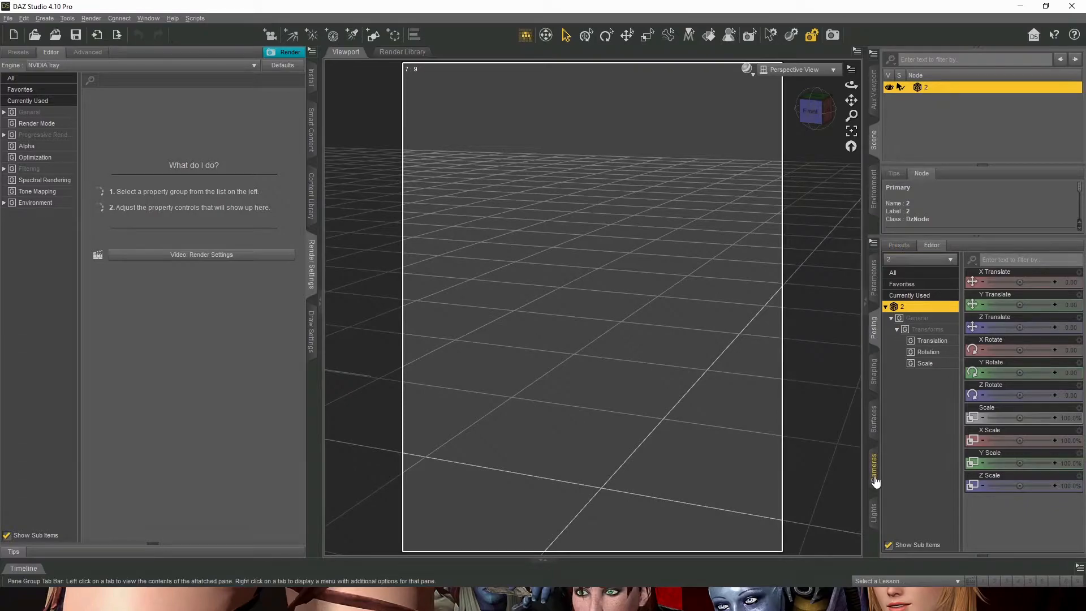
click(874, 422)
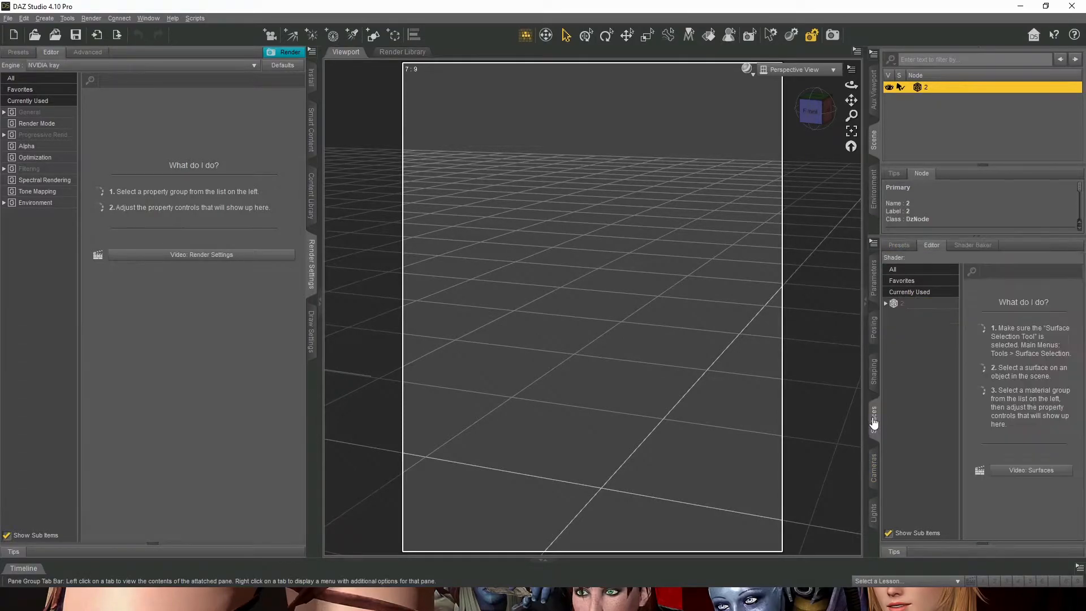
click(902, 305)
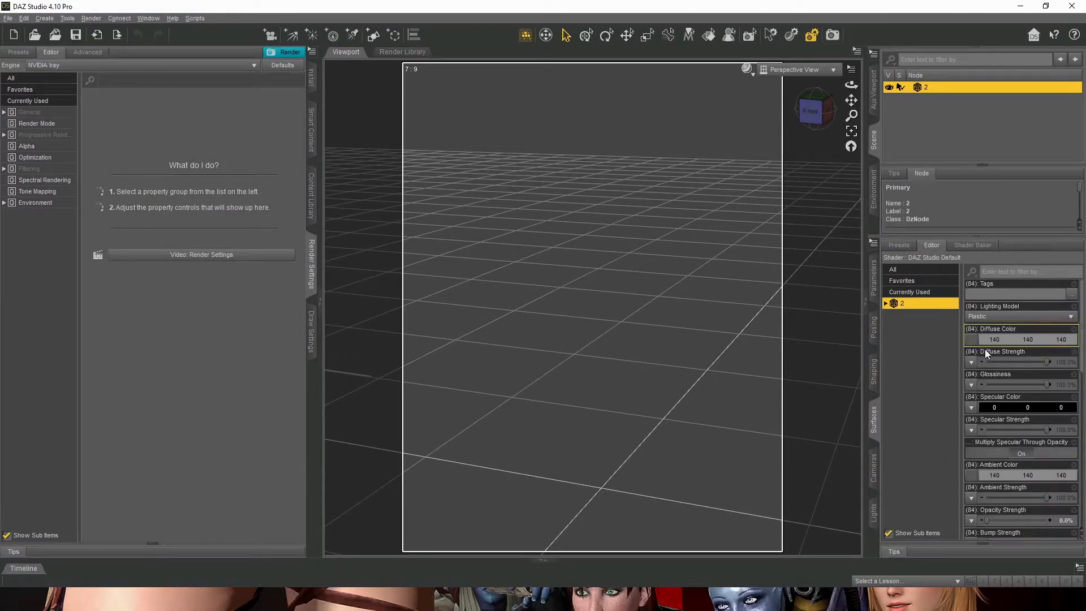
scroll(1007, 447, down, 5)
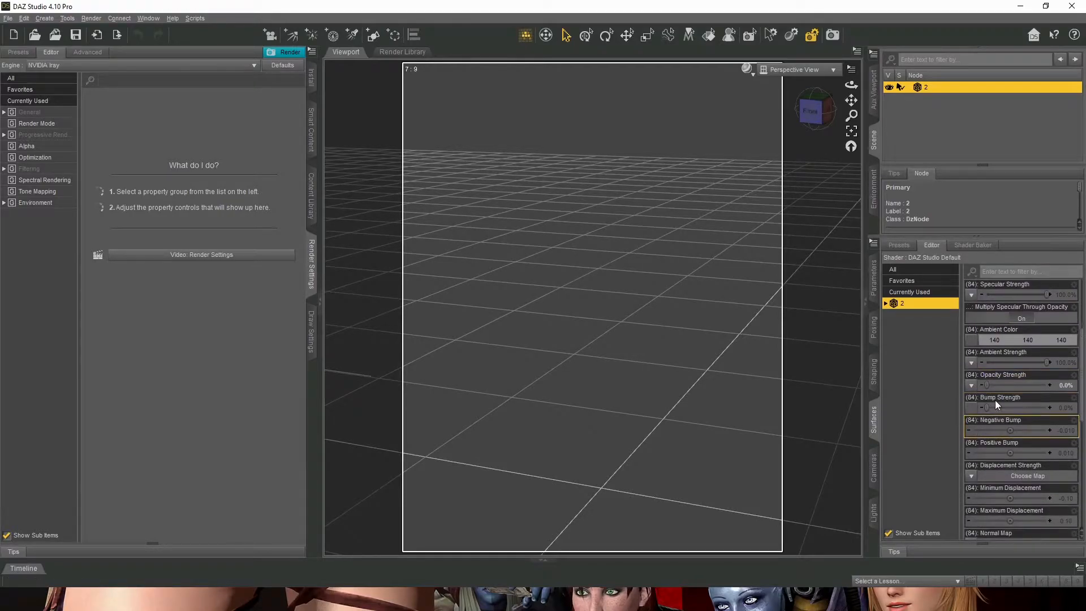
drag(996, 385, 1075, 384)
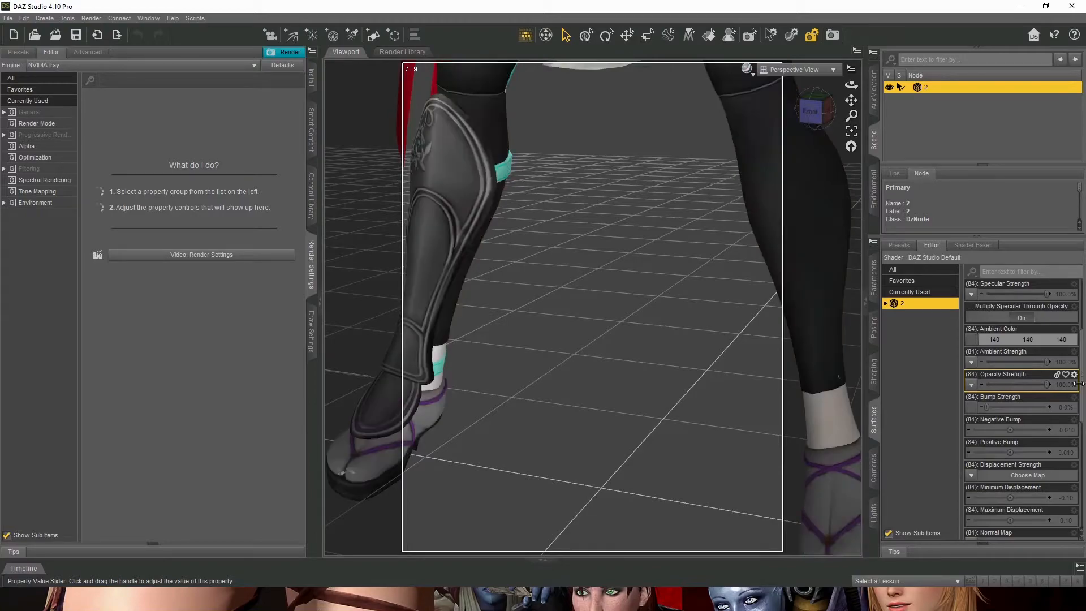
Step: Scale the whole imported model down to about 52.1%
scroll(673, 263, up, 2)
scroll(669, 266, down, 5)
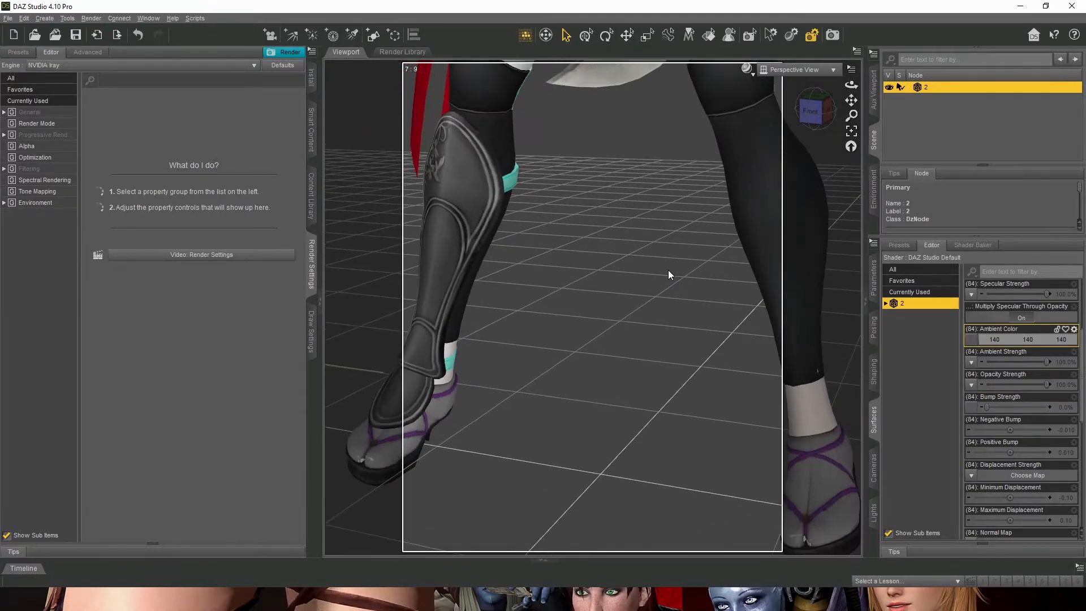
scroll(653, 284, down, 2)
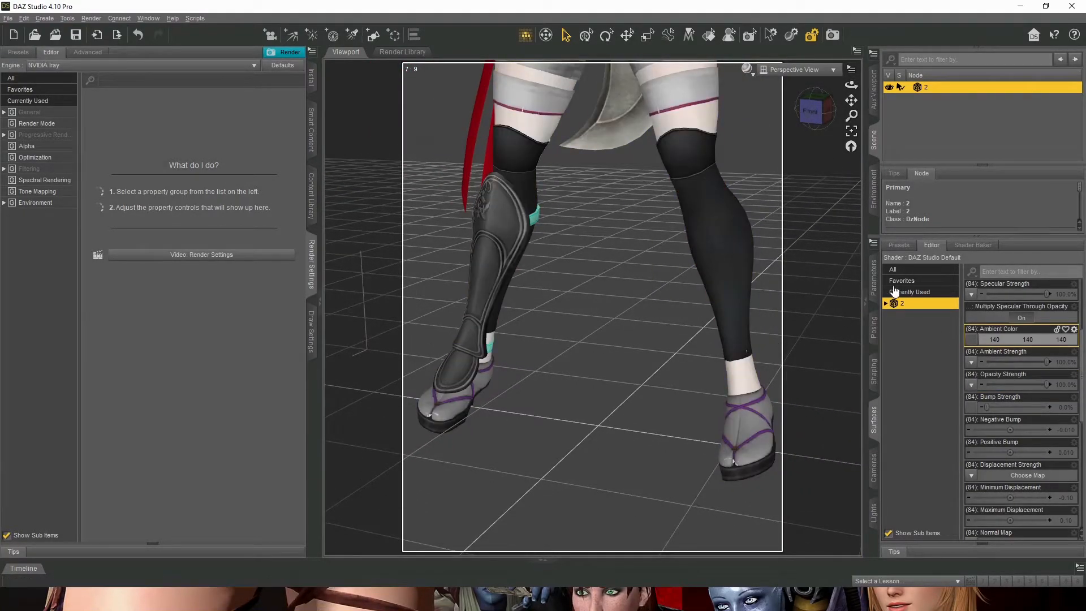
click(875, 279)
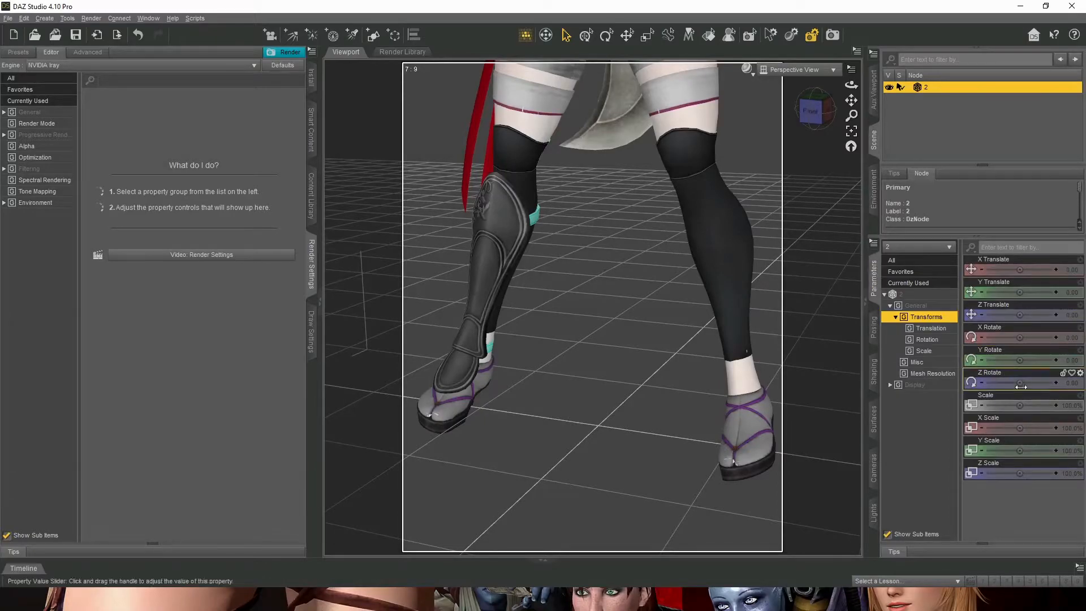
drag(1020, 406, 1004, 406)
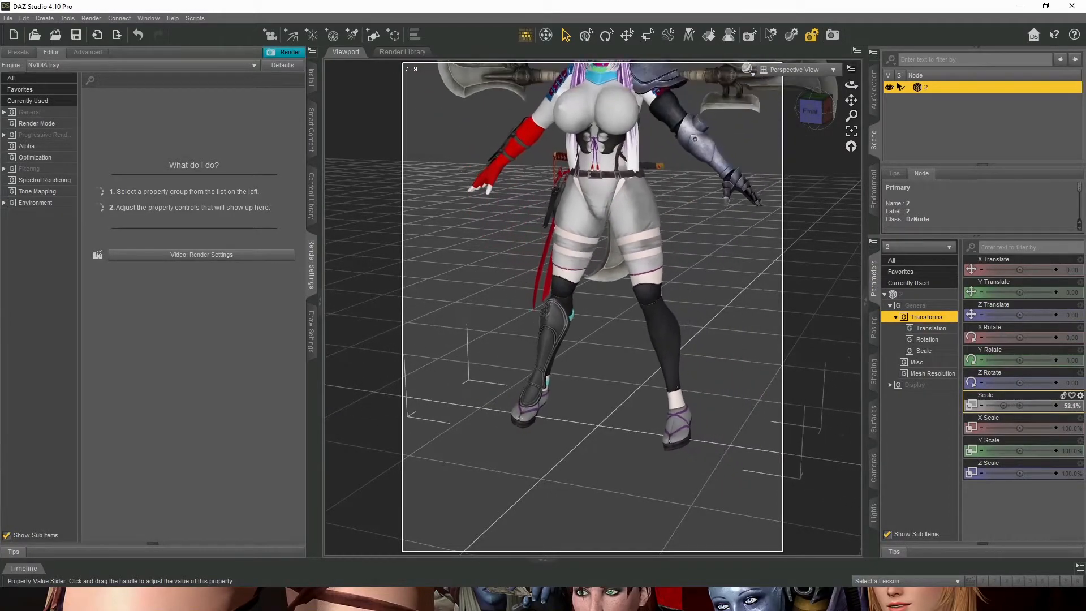
Step: Create a new camera in the scene with the default name and options
click(819, 116)
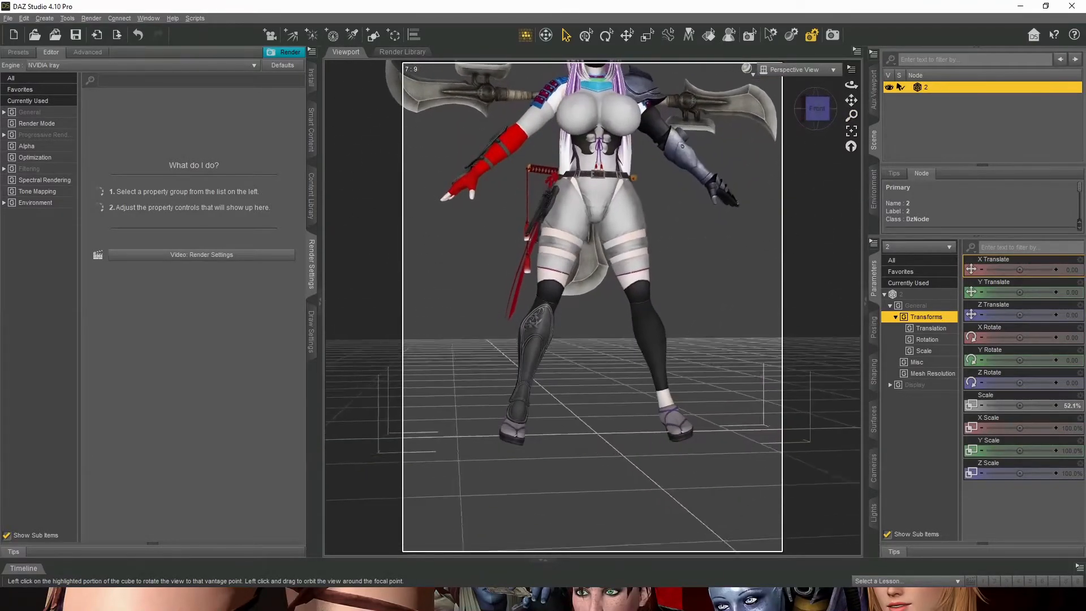
drag(851, 100, 831, 256)
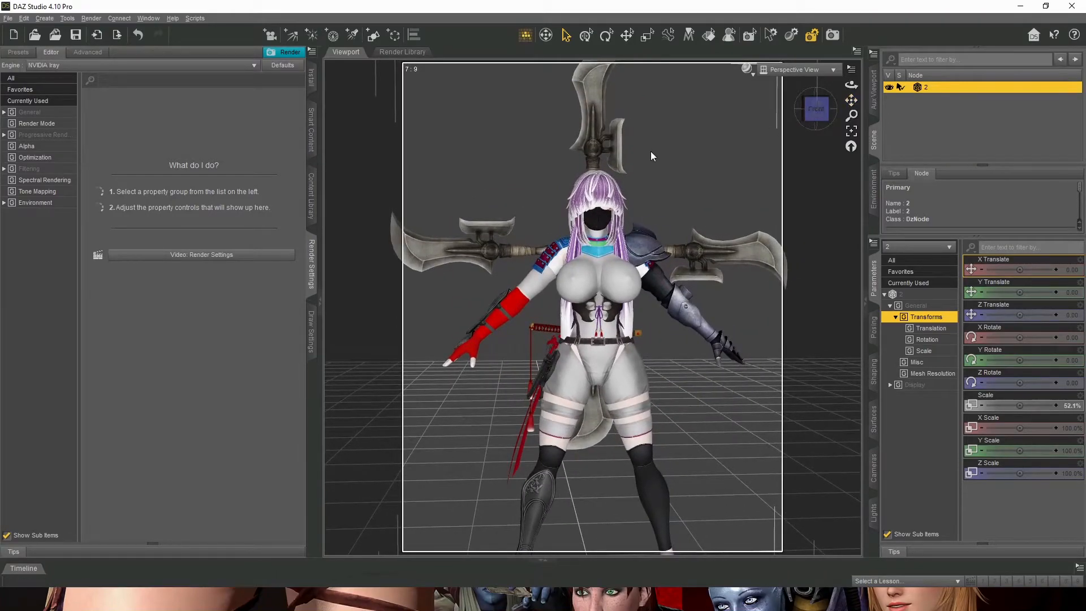
scroll(651, 151, up, 3)
scroll(668, 143, up, 2)
click(45, 18)
click(59, 33)
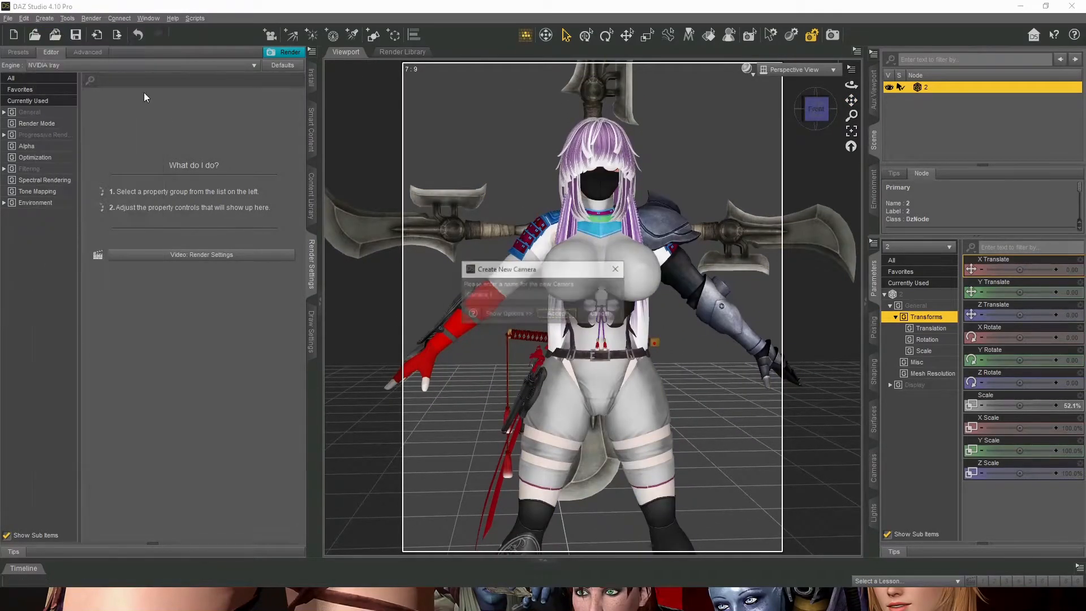
click(564, 315)
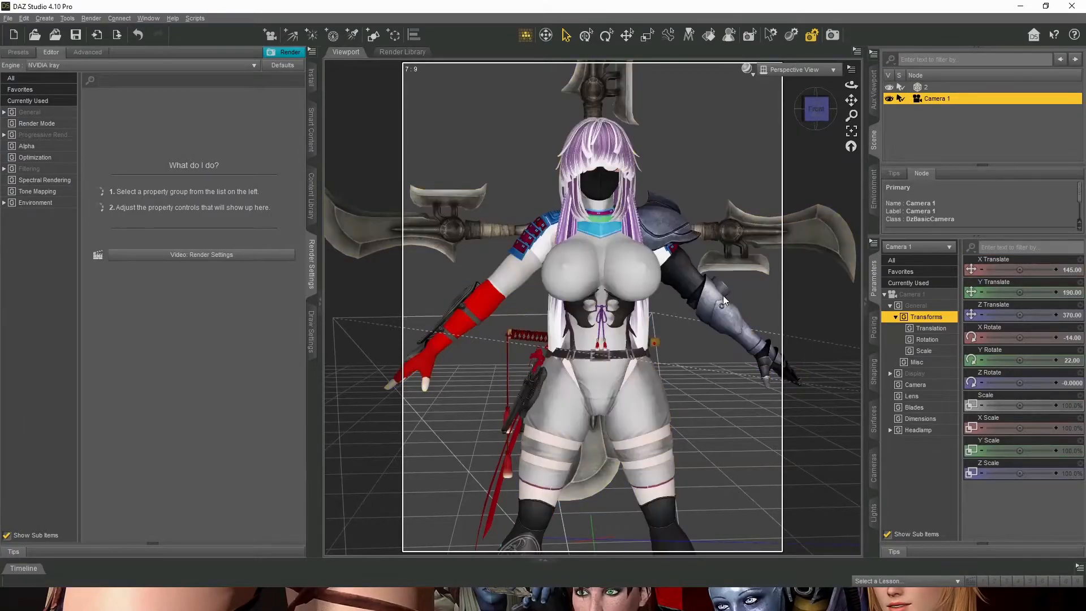
Step: Set Camera 1's frame width to about 29.14 mm and look through Camera 1 in the viewport
click(917, 296)
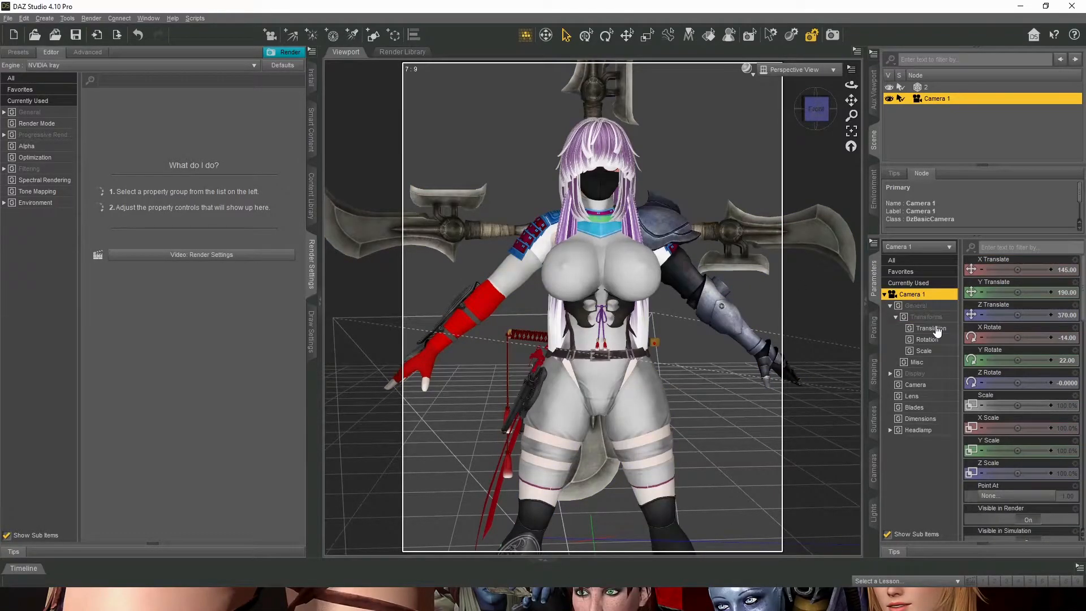
click(917, 385)
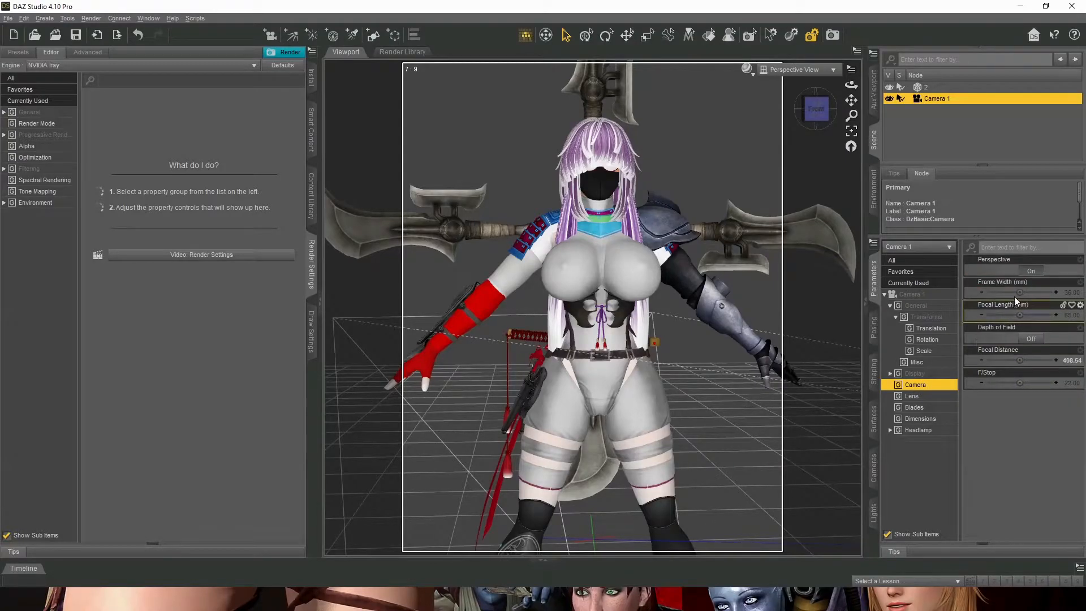
drag(1020, 293, 1011, 293)
click(823, 69)
click(809, 166)
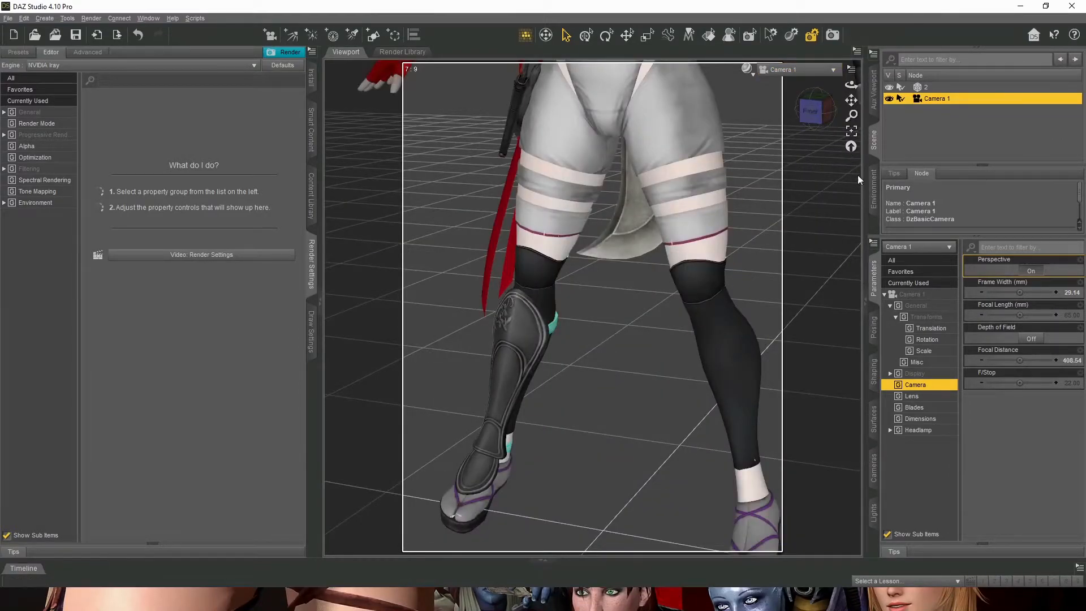
Step: Set Camera 1's frame width to about 19.6 mm and aim it frontally at the character's head and chest
drag(1018, 292, 1008, 292)
click(812, 111)
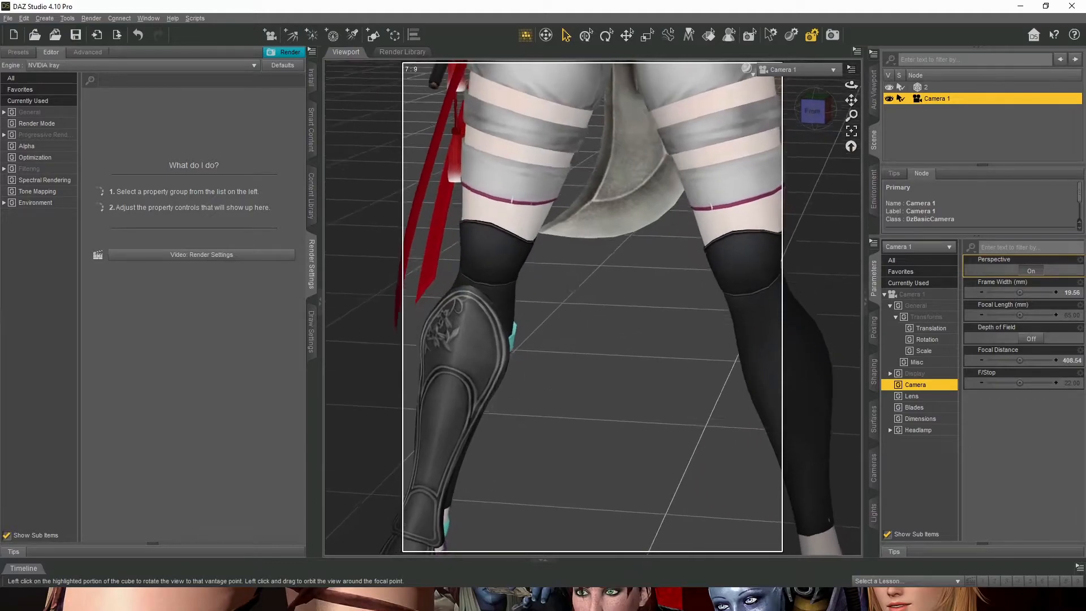
mouse_move(852, 100)
mouse_down()
mouse_move(849, 537)
mouse_move(847, 103)
mouse_up()
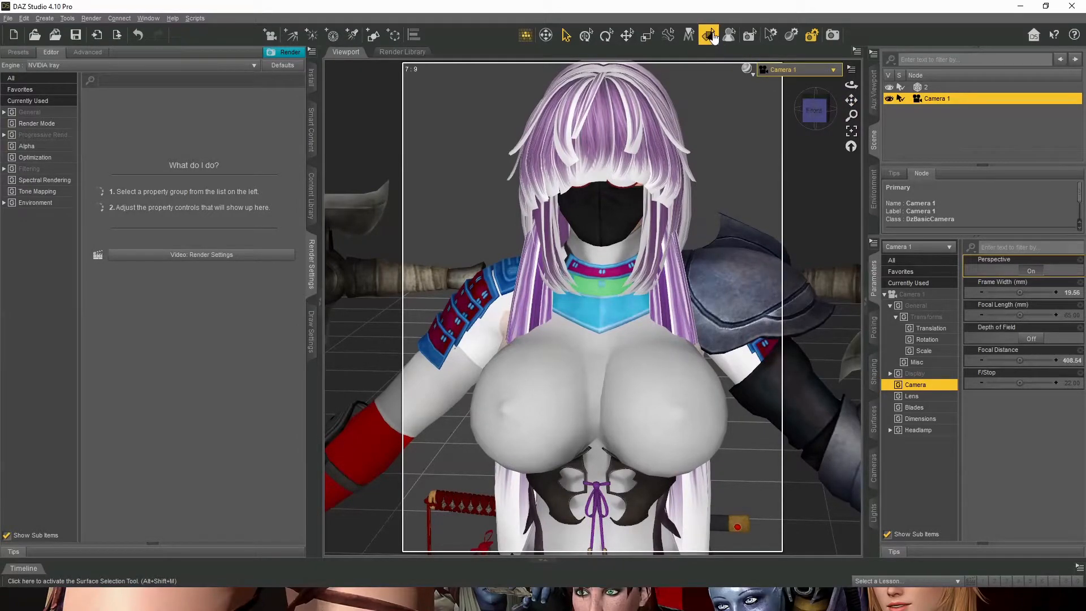
Step: Select the character's front hair with the Surface Selection tool and inspect its surface properties and ambient color texture
click(709, 35)
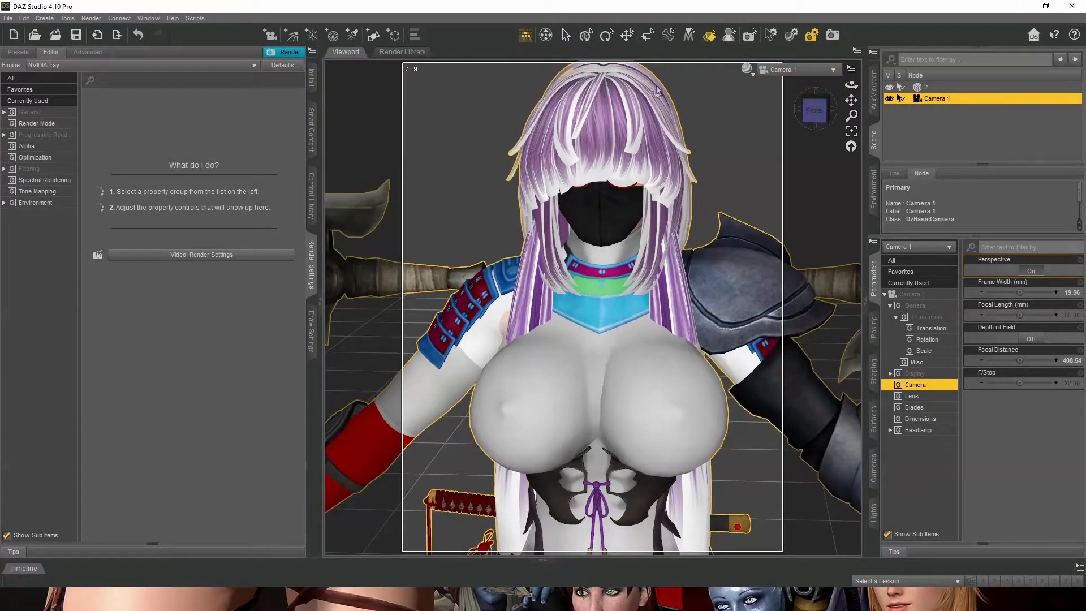
click(638, 140)
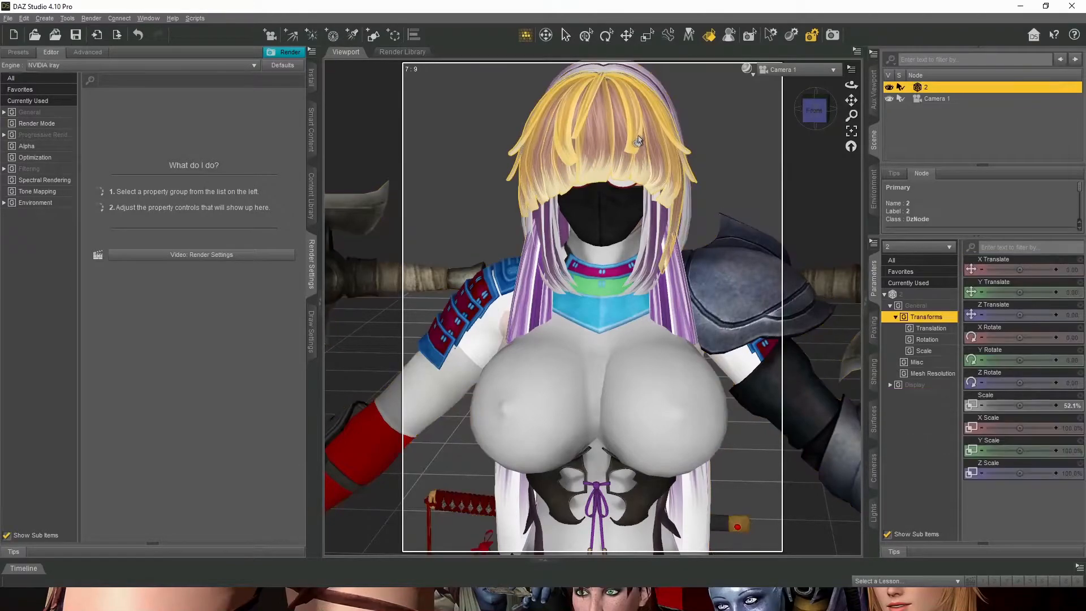
click(882, 412)
mouse_move(974, 340)
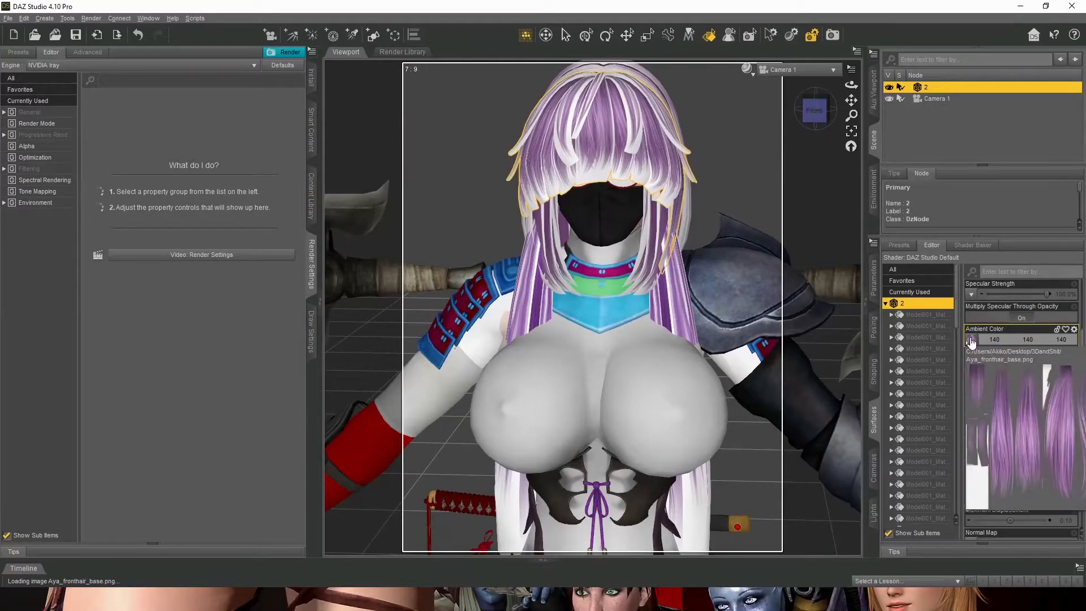
Step: Assign Aya_fronthair_basea from the 3DandShit folder as the opacity strength map of the front hair surface
click(973, 386)
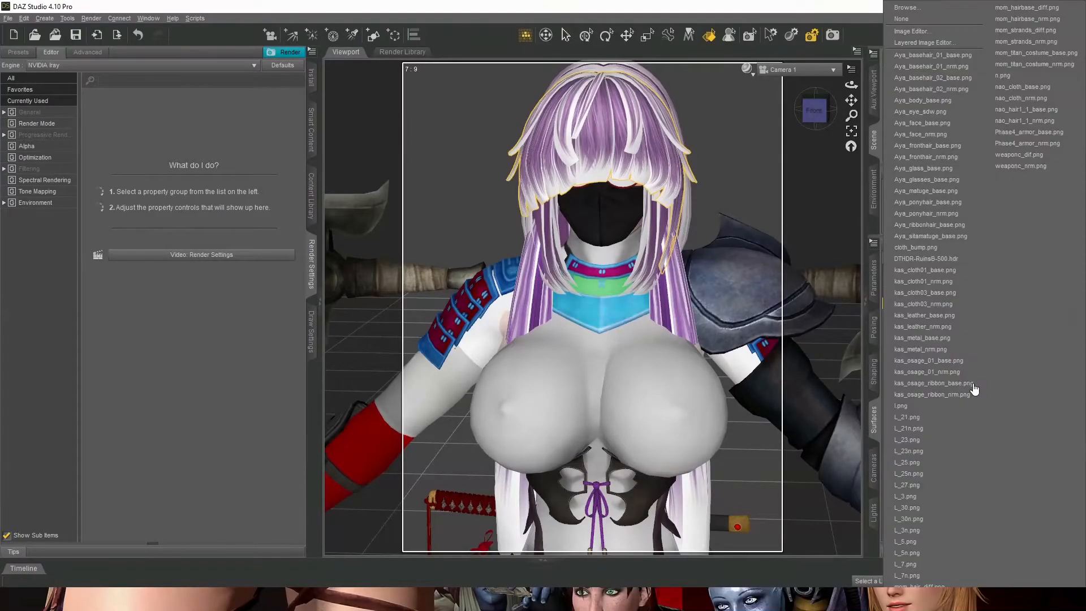
click(915, 8)
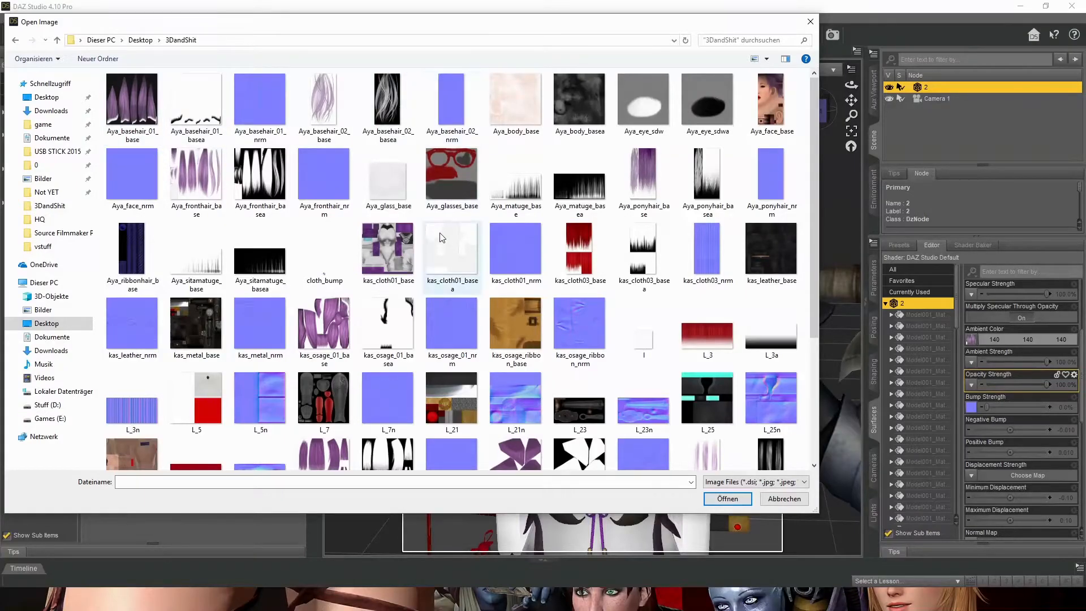
click(417, 246)
ctrl+scroll(424, 254, up, 3)
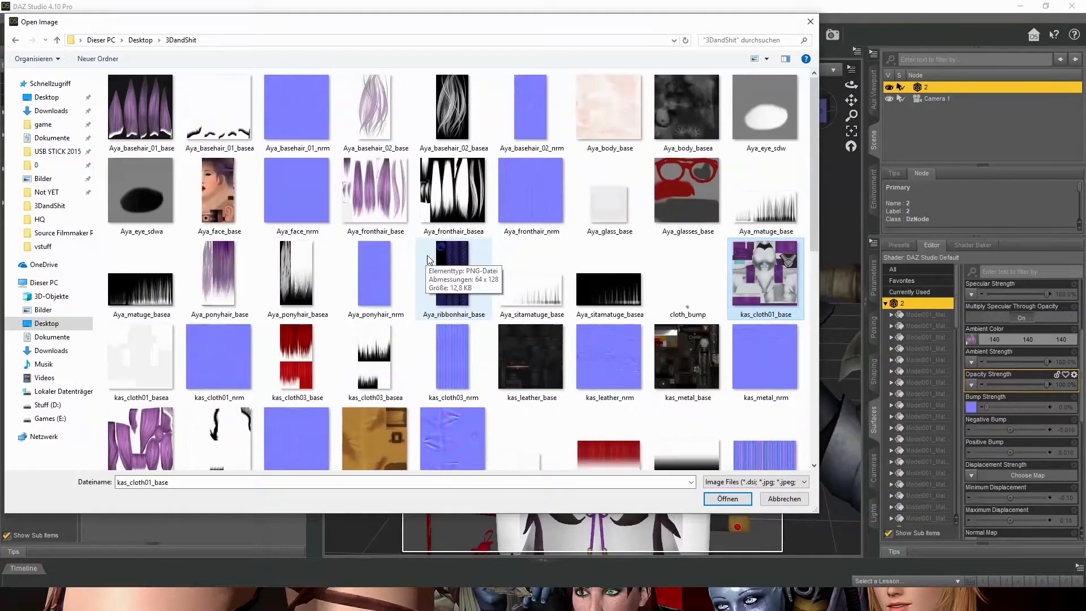
ctrl+scroll(430, 258, up, 1)
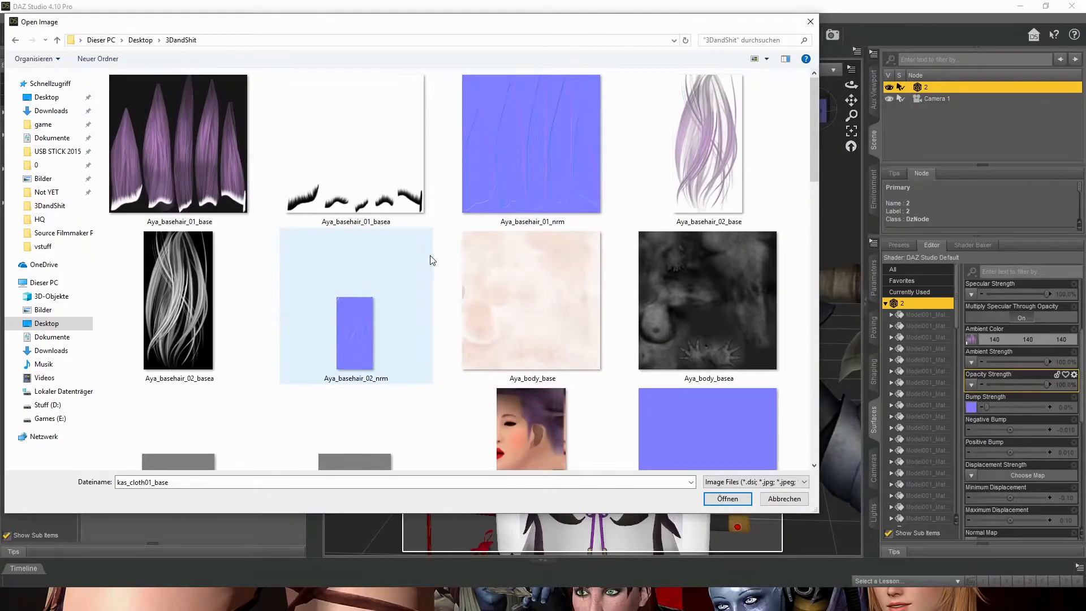
ctrl+scroll(437, 259, down, 1)
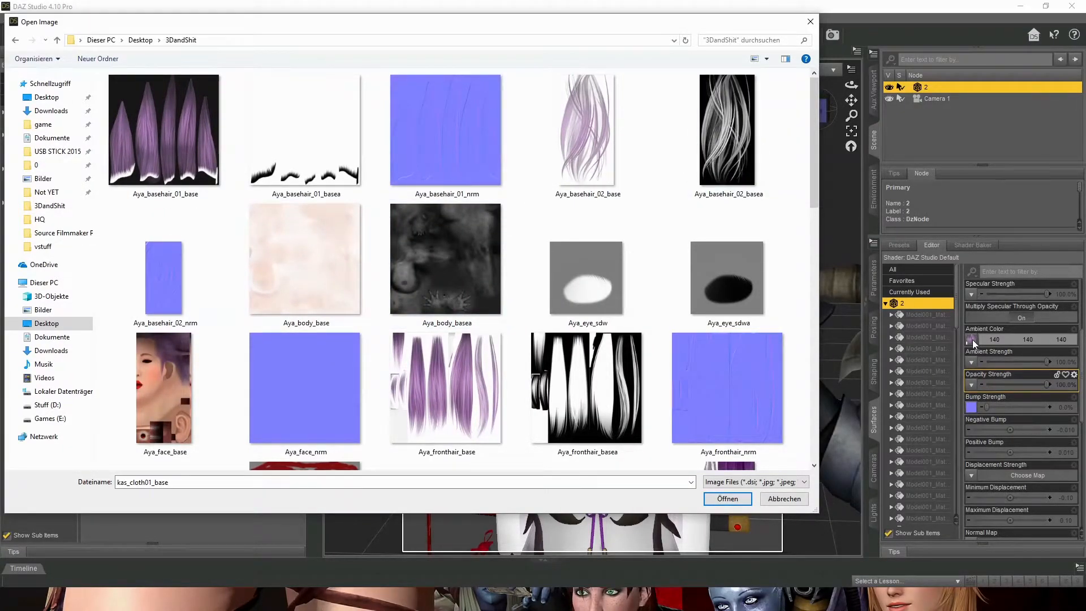
click(606, 372)
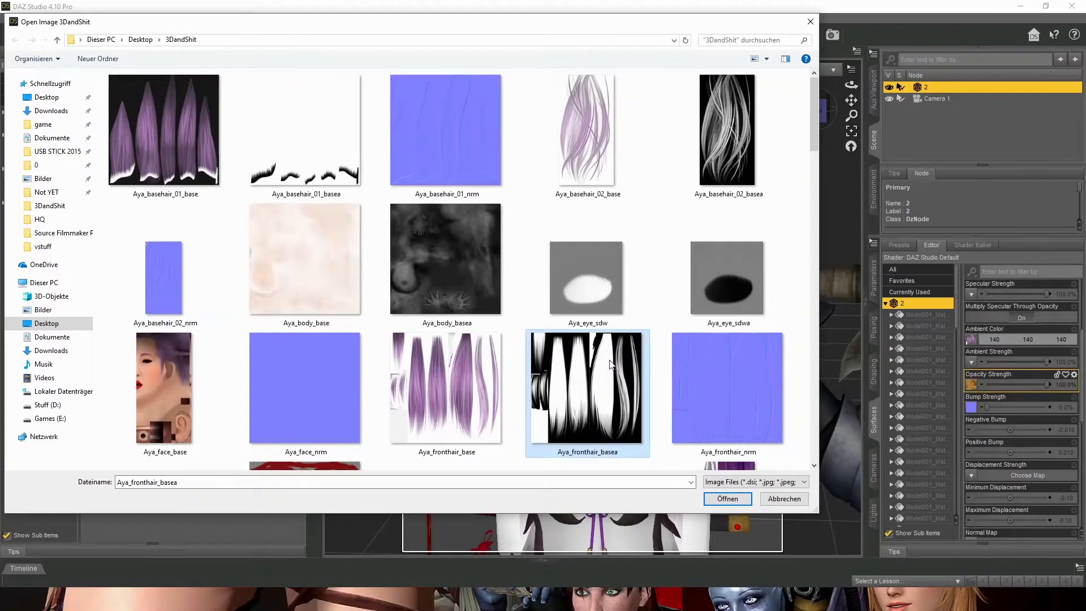
click(728, 499)
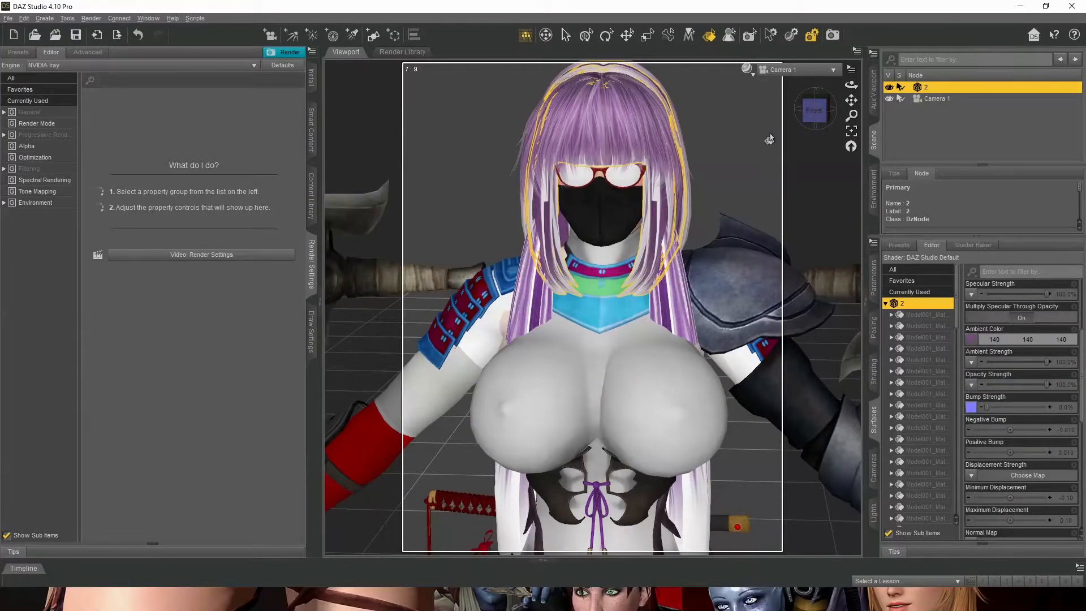
Step: Go through the model's surfaces one by one and examine their ambient color textures to find those needing opacity changes
click(922, 485)
click(972, 339)
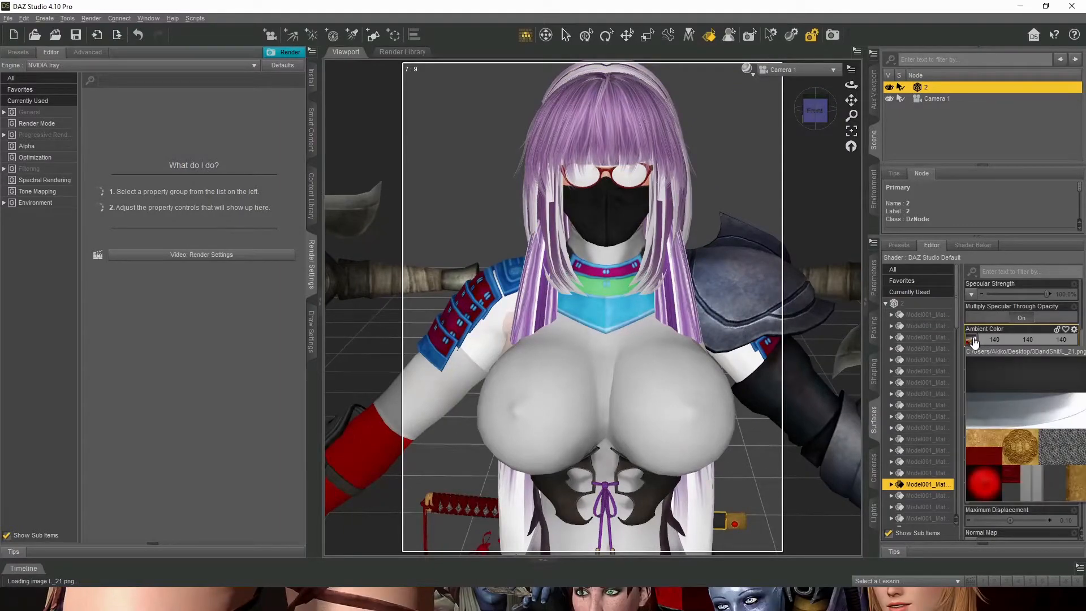
click(921, 489)
scroll(922, 498, down, 5)
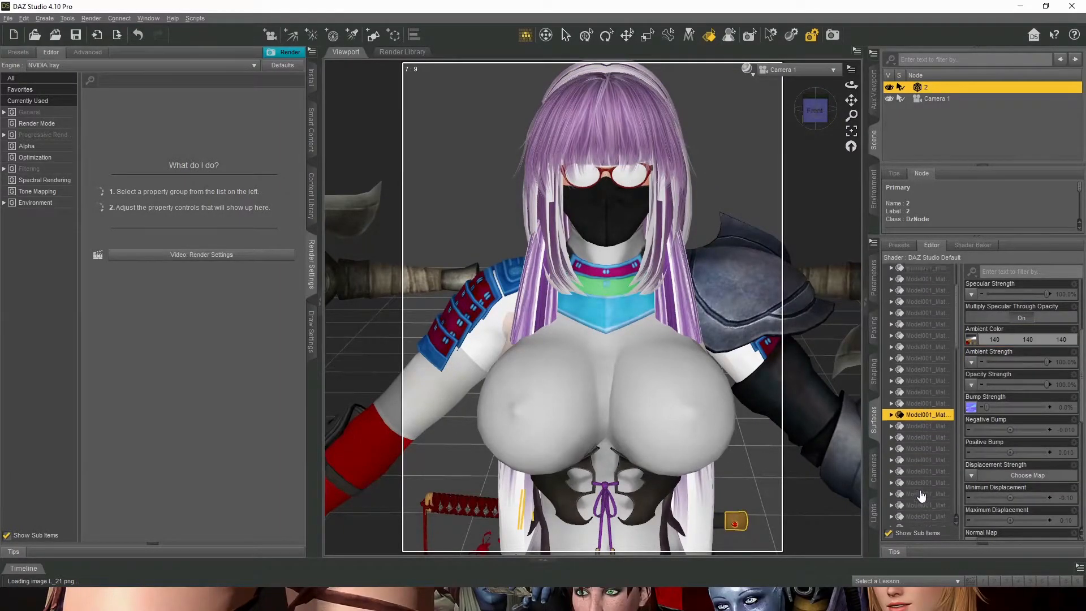
click(966, 340)
click(965, 340)
click(928, 314)
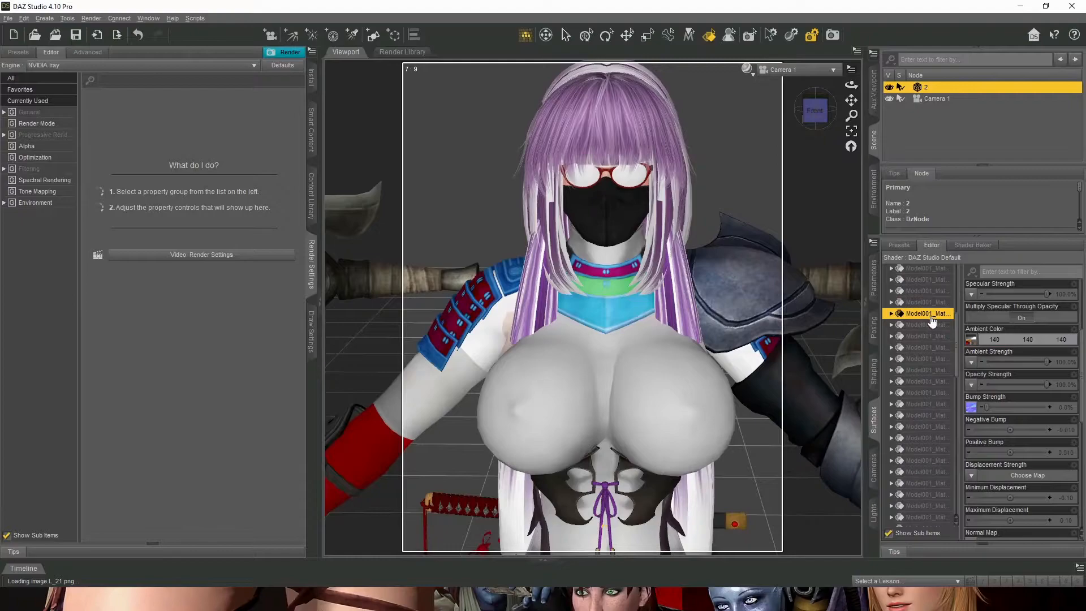
click(931, 325)
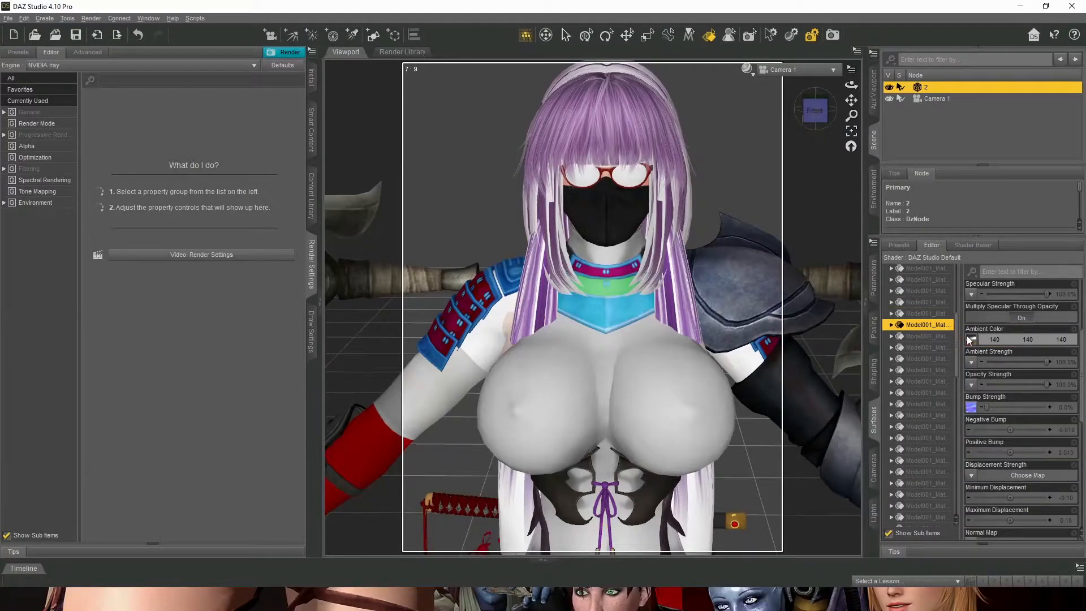
click(935, 337)
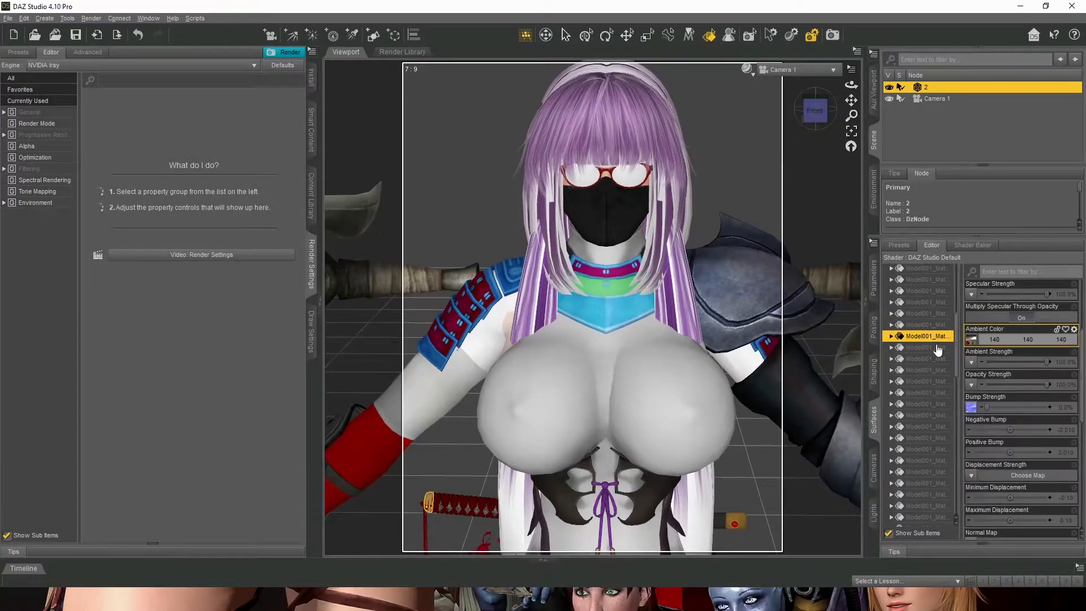
click(936, 349)
click(937, 360)
click(939, 371)
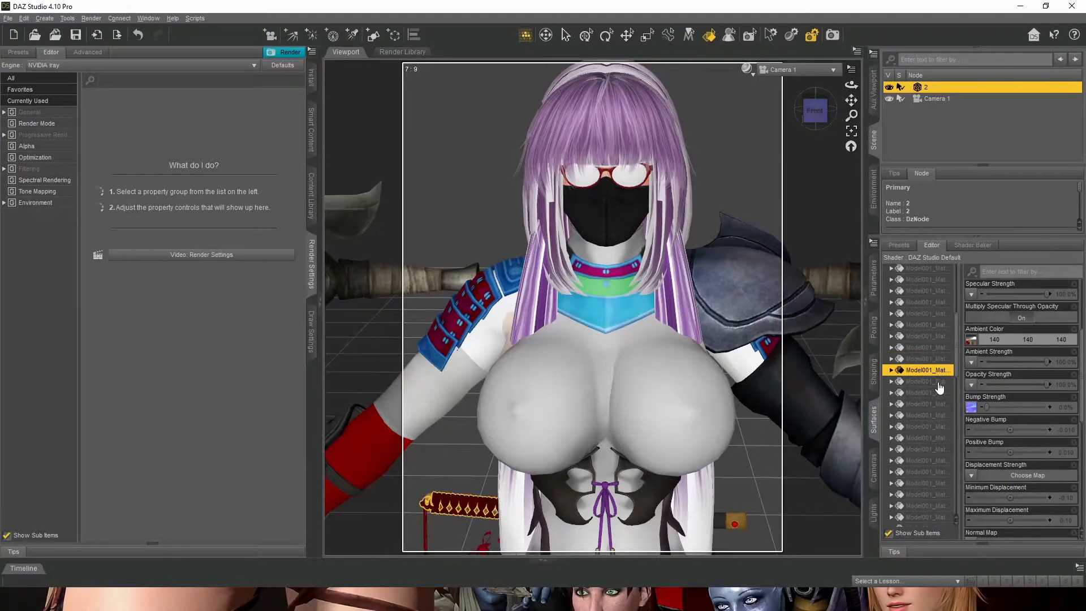
click(939, 382)
mouse_move(971, 341)
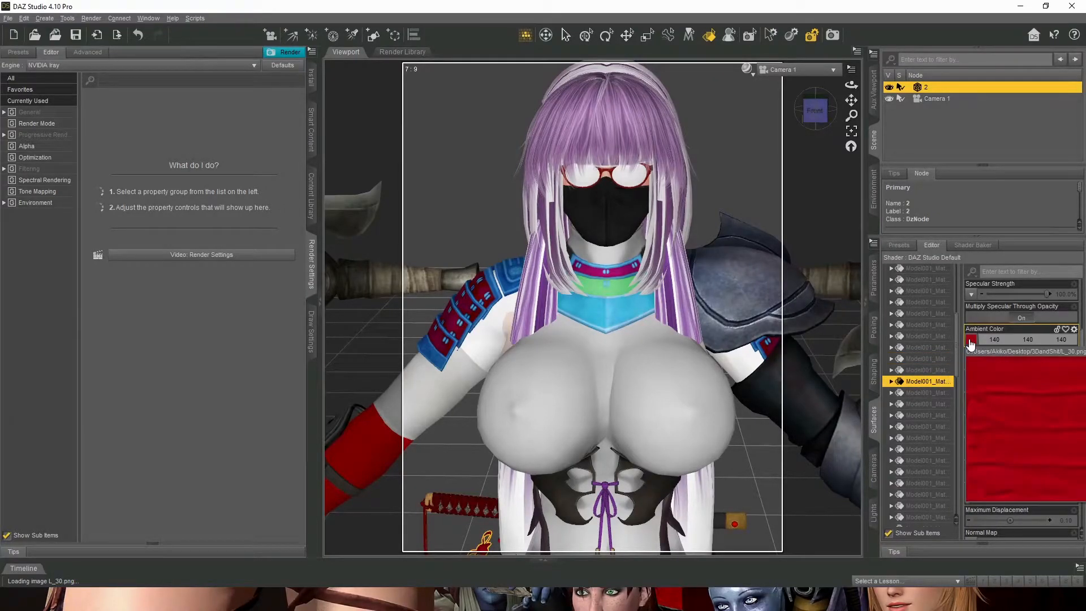
click(935, 394)
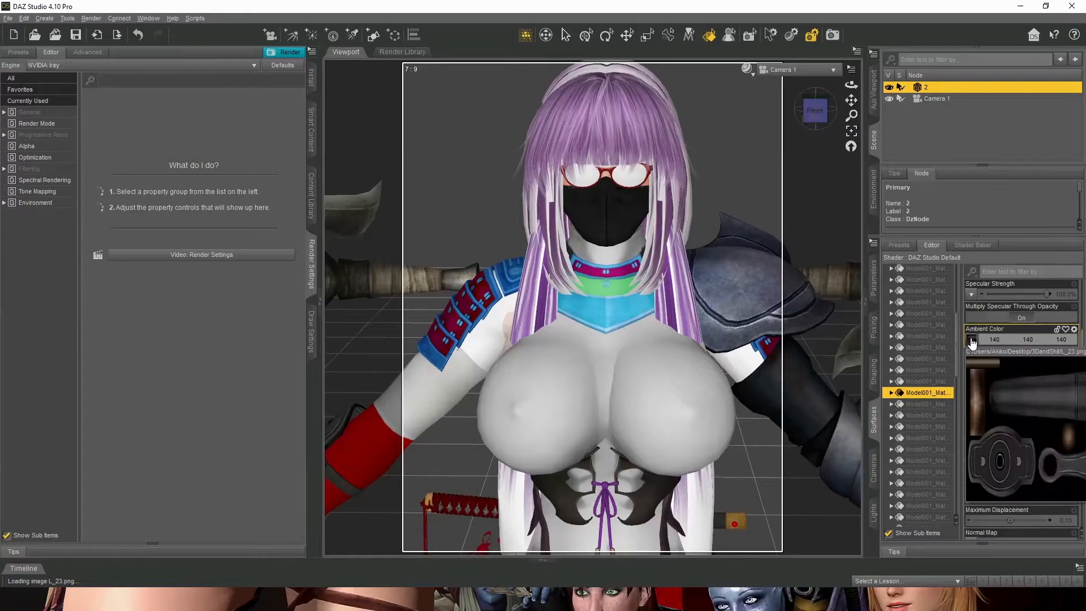
click(932, 405)
Step: Select the glasses' lens surface and lower its opacity strength to nearly zero so the lenses become see-through
click(932, 417)
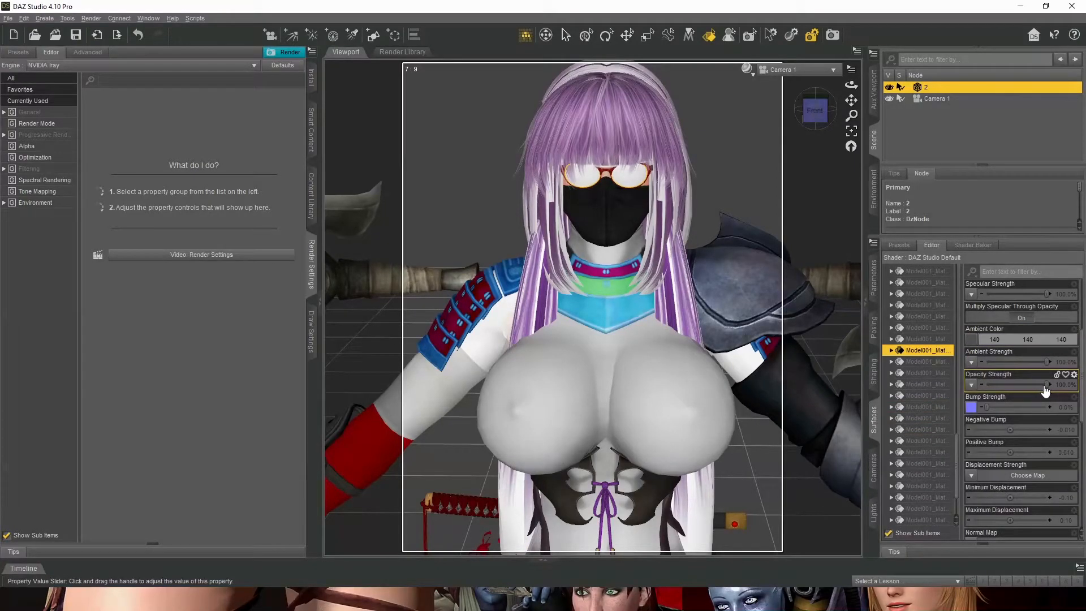
drag(1047, 385, 973, 386)
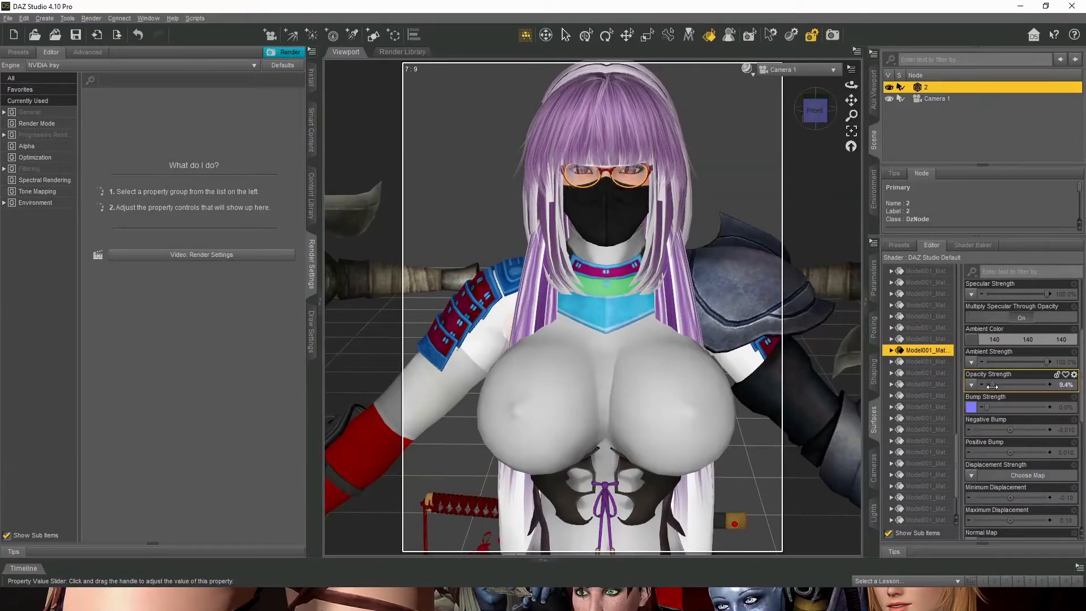
drag(995, 389, 981, 385)
Step: Assign nao_hair1_1_basea as the opacity strength map of the long hair surface
click(928, 498)
click(971, 388)
click(922, 5)
scroll(586, 353, down, 15)
double_click(588, 303)
Step: Assign the matching alpha map to the opacity strength of the hair surface textured with mom_strands_diff
click(928, 511)
mouse_move(971, 340)
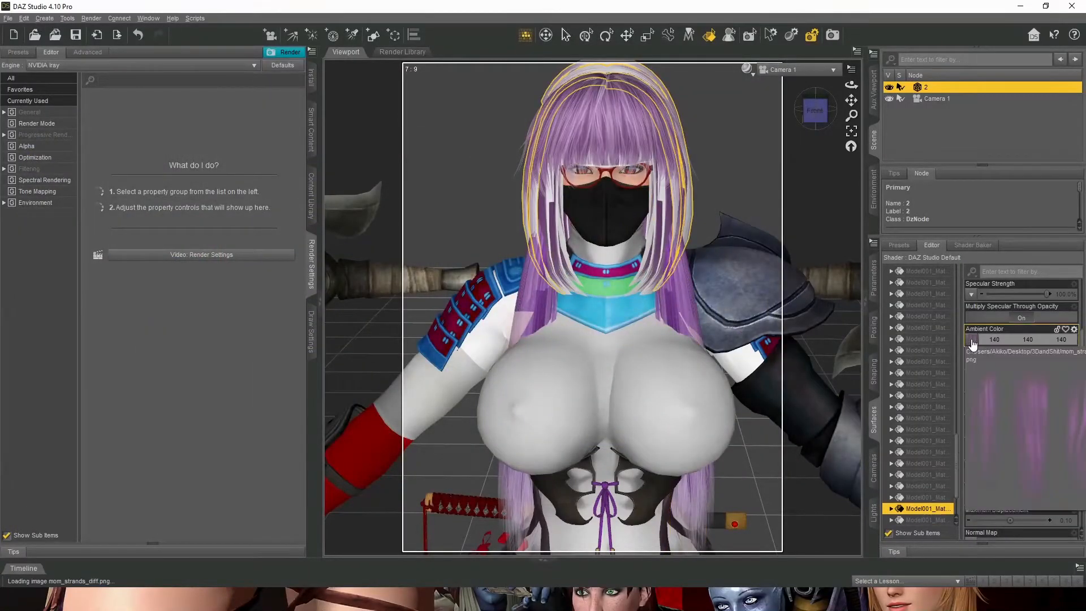
click(971, 385)
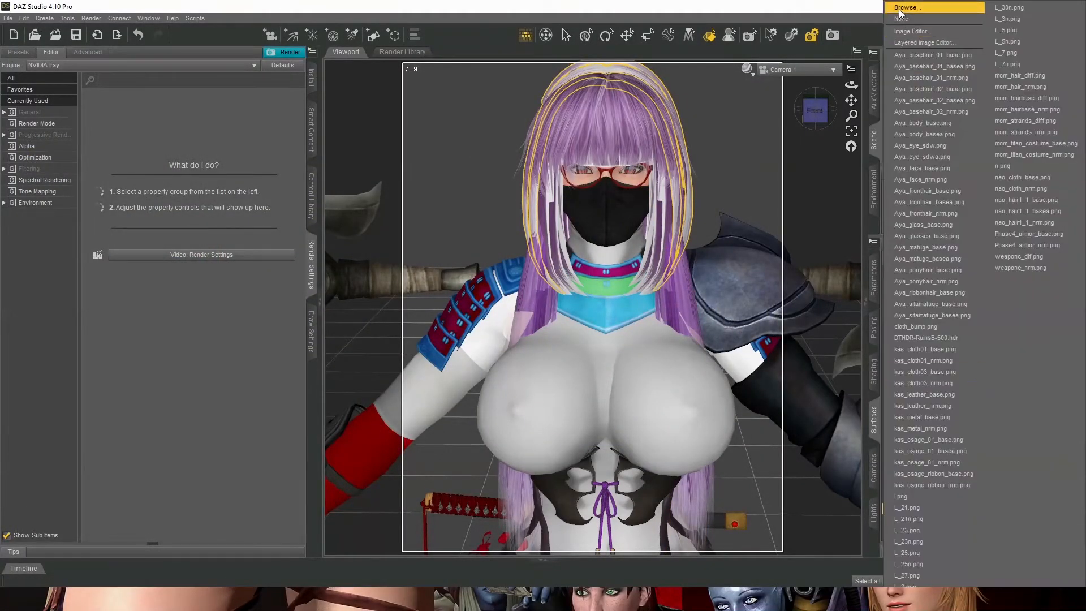
click(923, 5)
double_click(738, 276)
Step: Try one of the folder's alpha maps as the opacity strength map of the last hair surface in the list
click(925, 520)
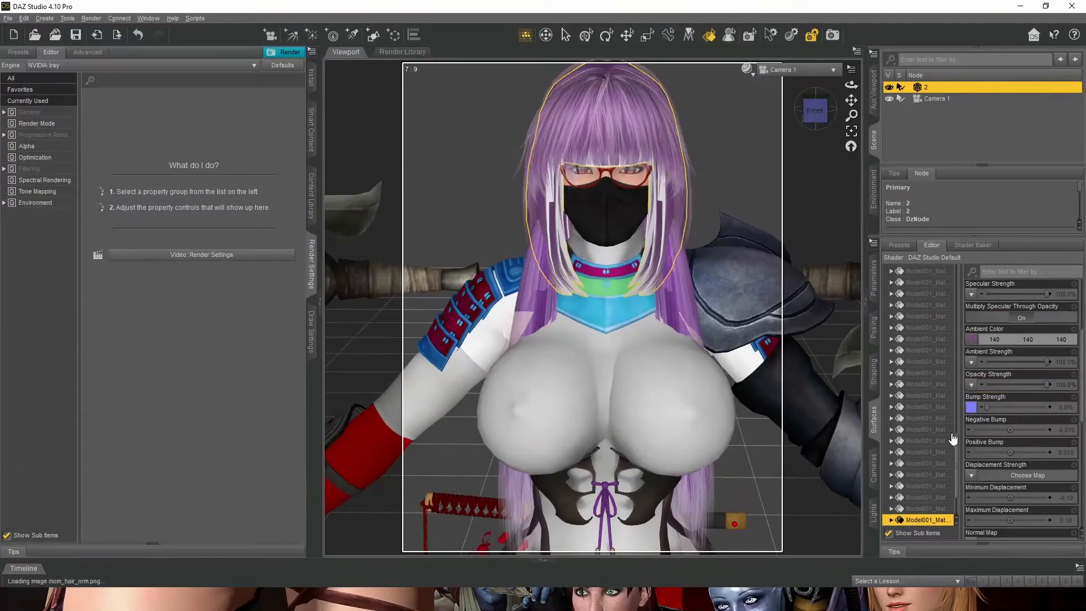
click(971, 385)
click(922, 5)
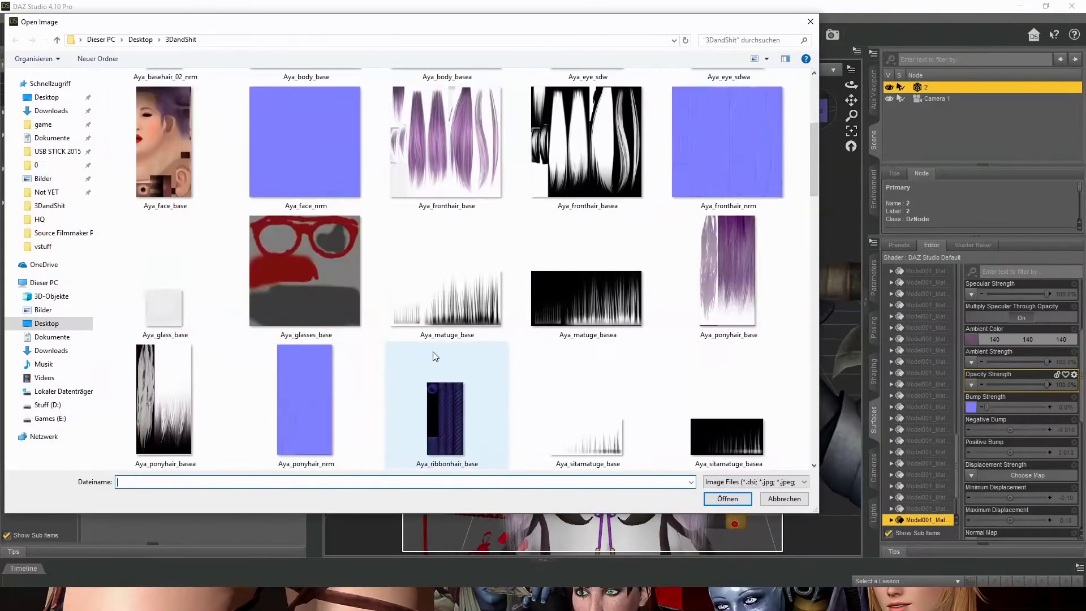
scroll(441, 359, down, 5)
double_click(582, 369)
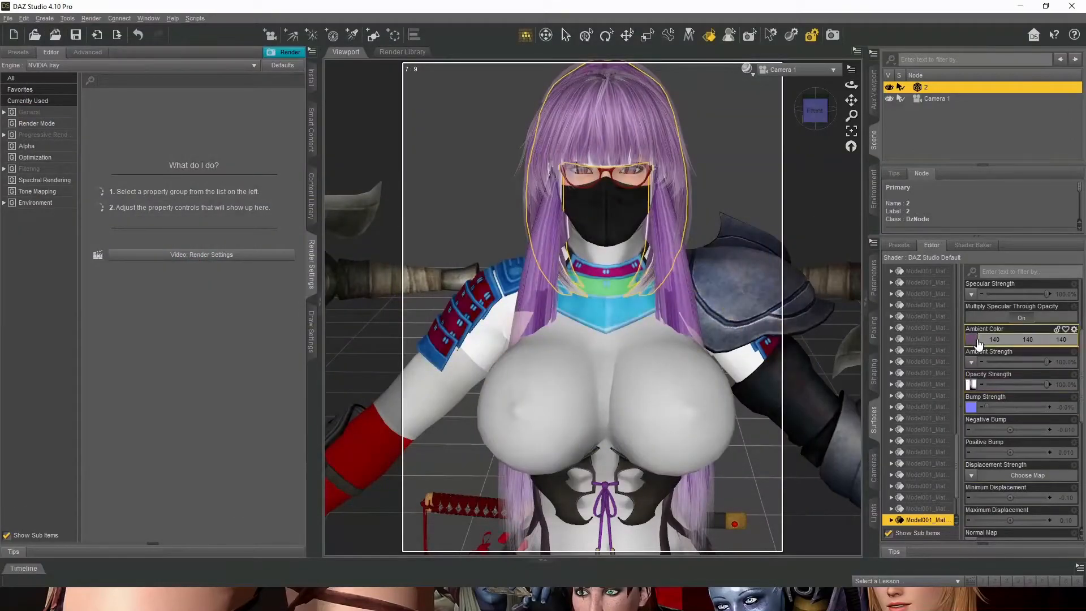
Step: Check the last hair surface's ambient texture and replace its opacity map with the alpha map matching its mom_hair texture
click(972, 341)
click(748, 185)
click(971, 384)
click(911, 18)
scroll(597, 430, down, 10)
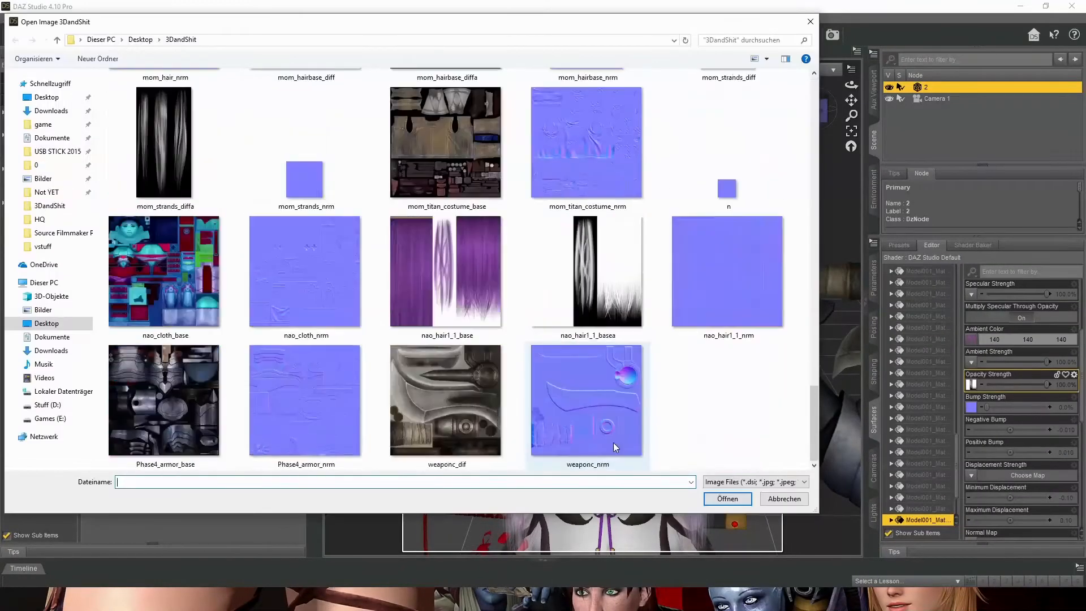
scroll(625, 426, up, 2)
double_click(724, 187)
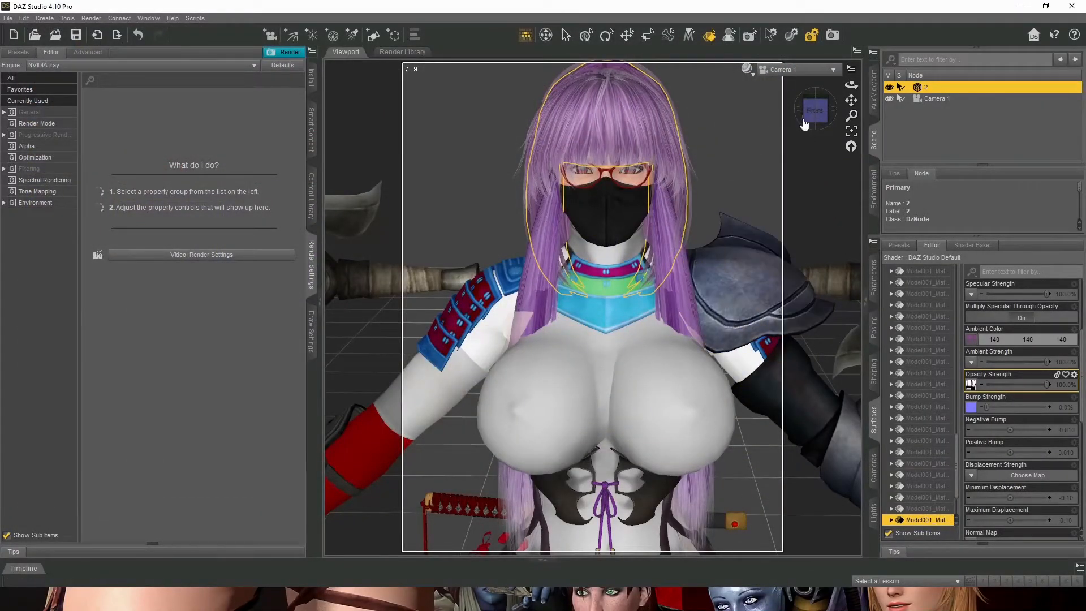
Step: Reframe Camera 1 slightly farther back so the character's whole head fits inside the frame
click(815, 111)
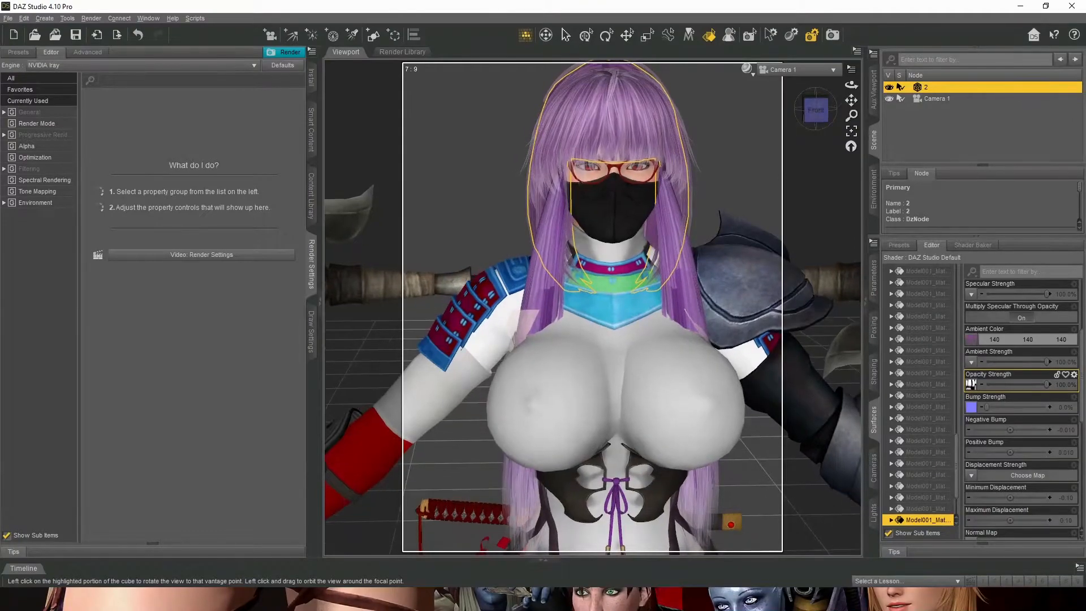
drag(851, 99, 835, 109)
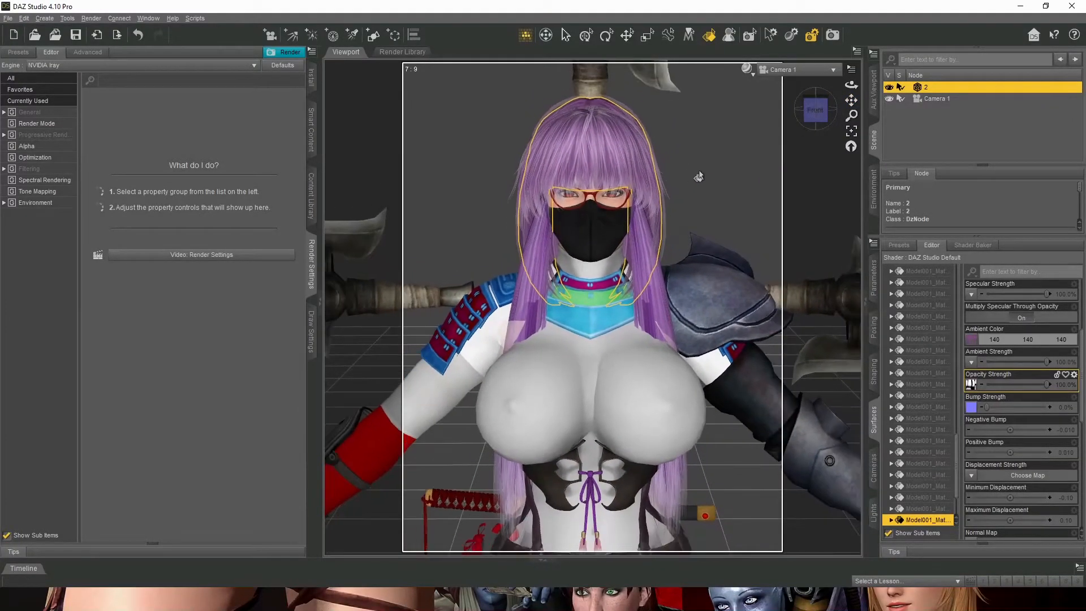
scroll(699, 177, up, 2)
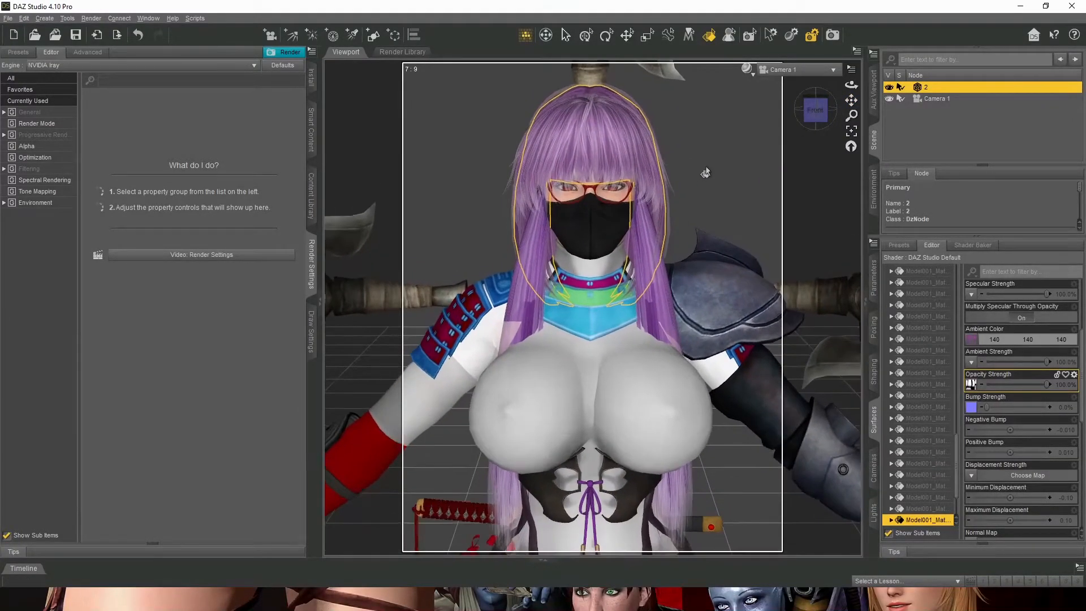
Step: Preview the character in the NVIDIA Iray draw style, then return the viewport to Texture Shaded
click(746, 68)
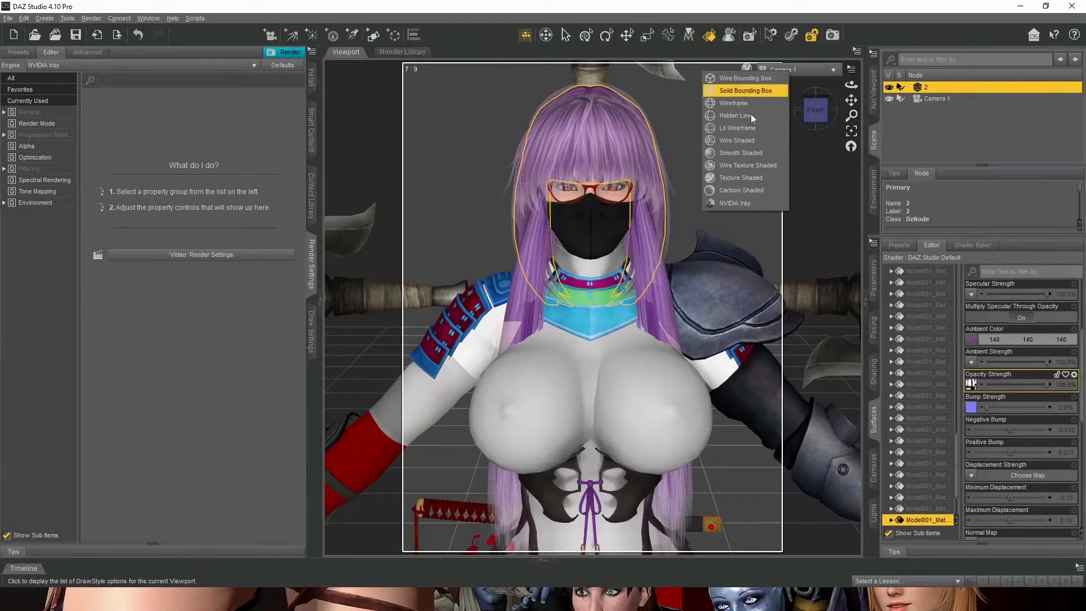
click(738, 203)
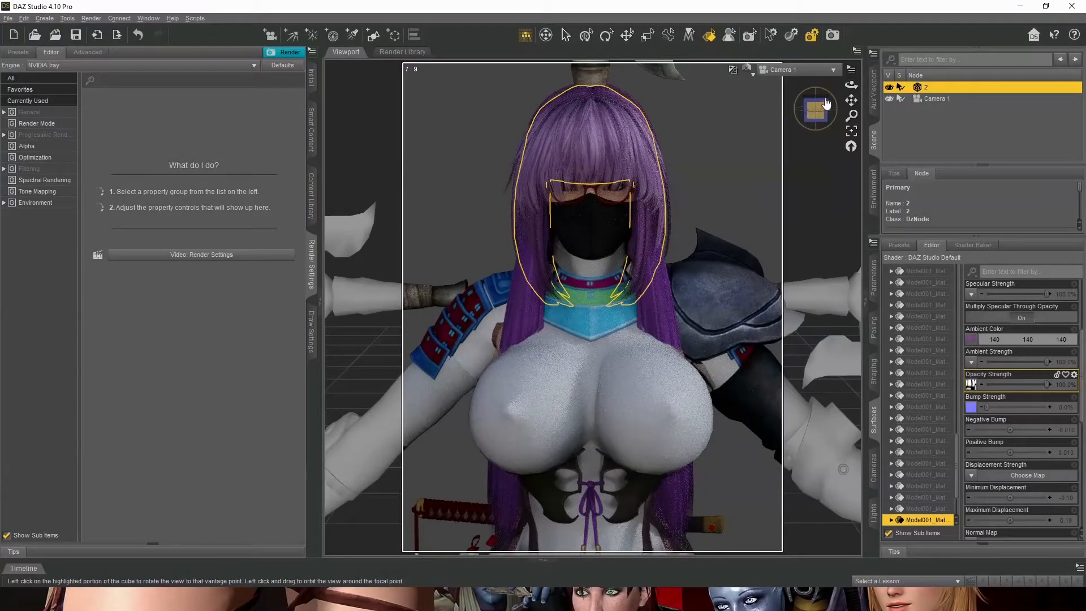
click(748, 68)
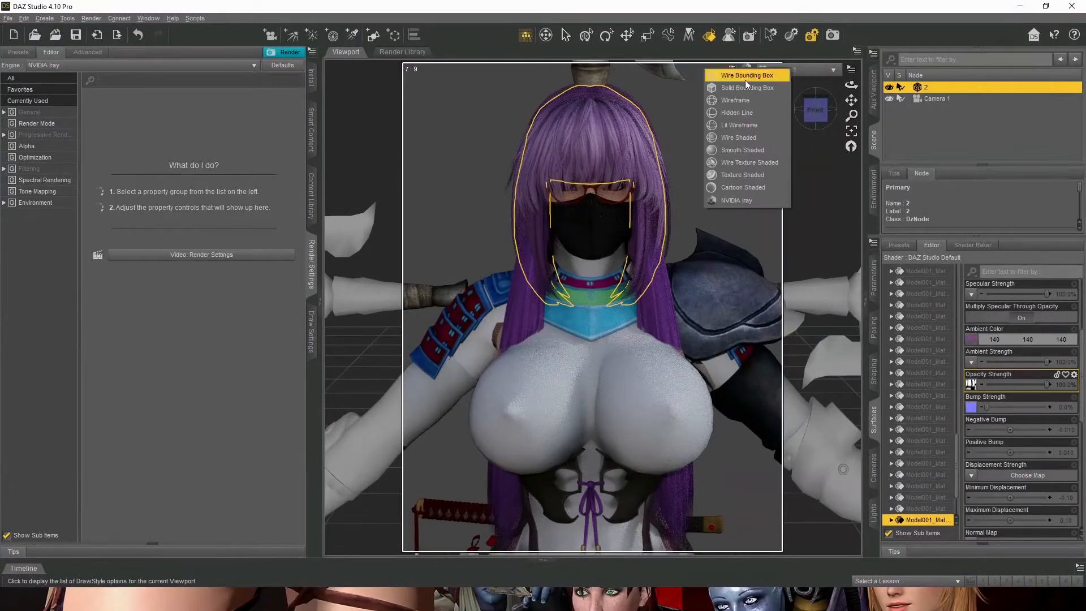
click(738, 174)
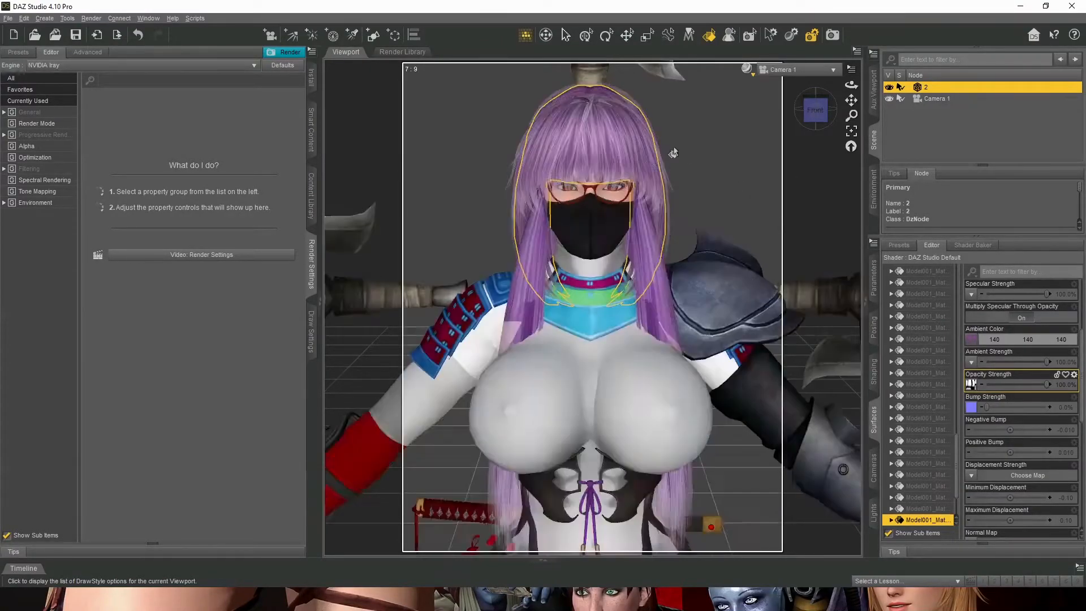
Step: Create a distant light with the default name and settings and open its light properties
click(46, 18)
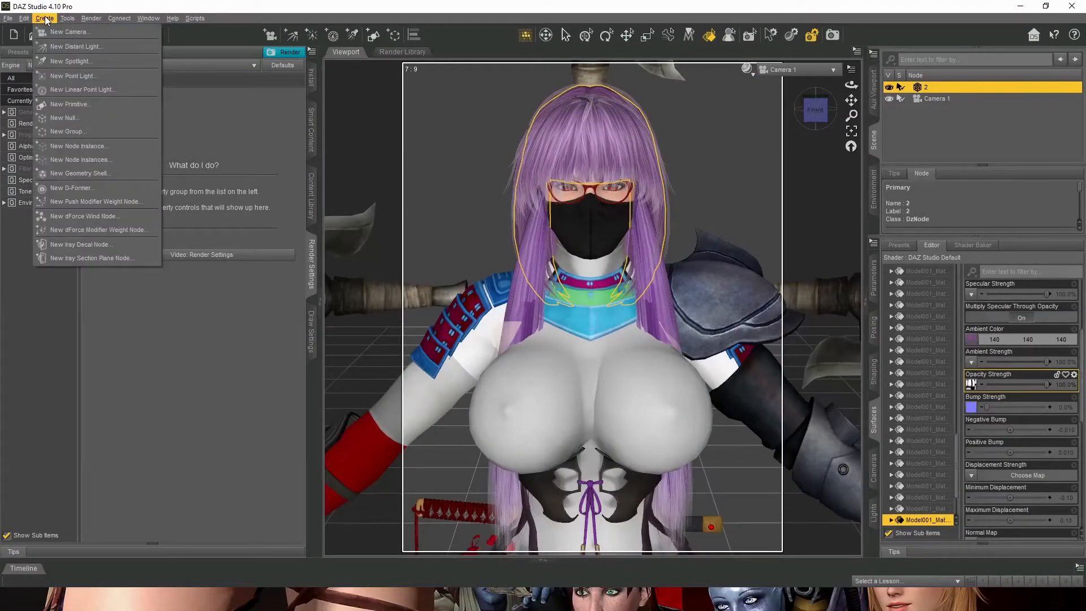
click(108, 48)
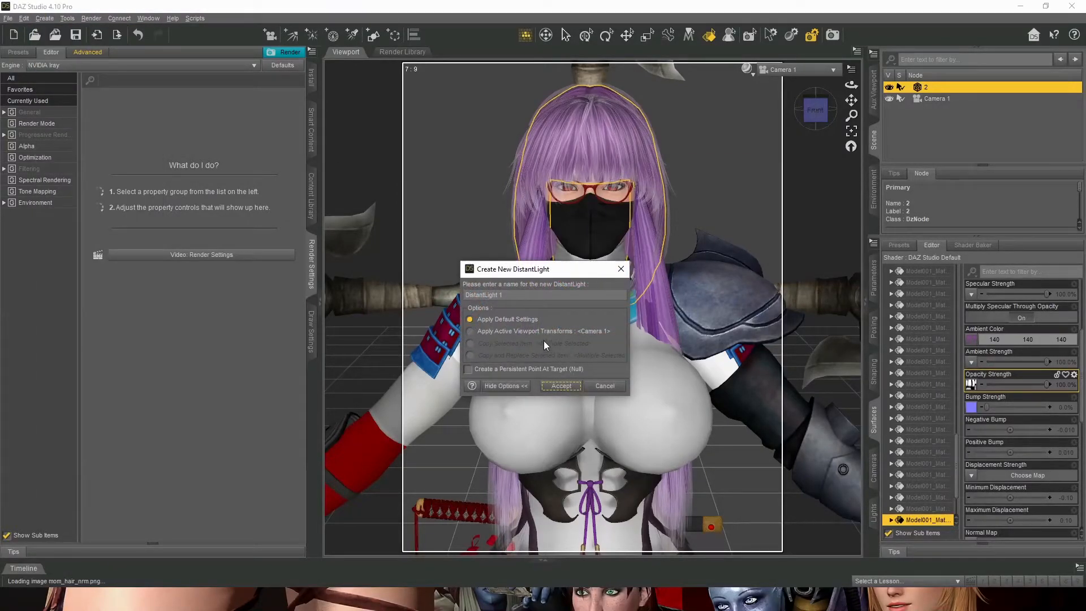
click(561, 386)
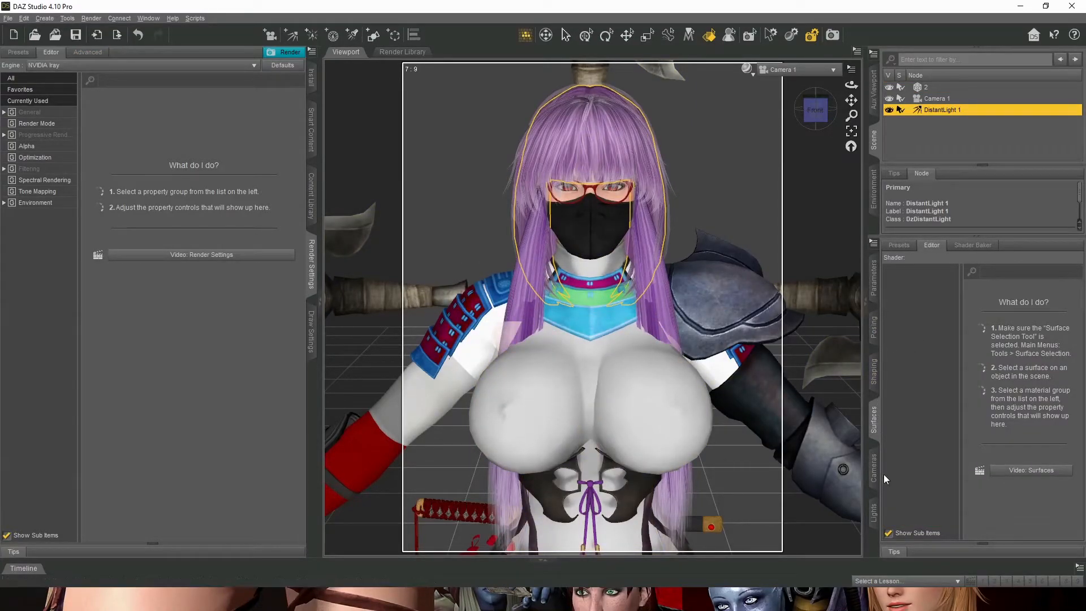
click(874, 513)
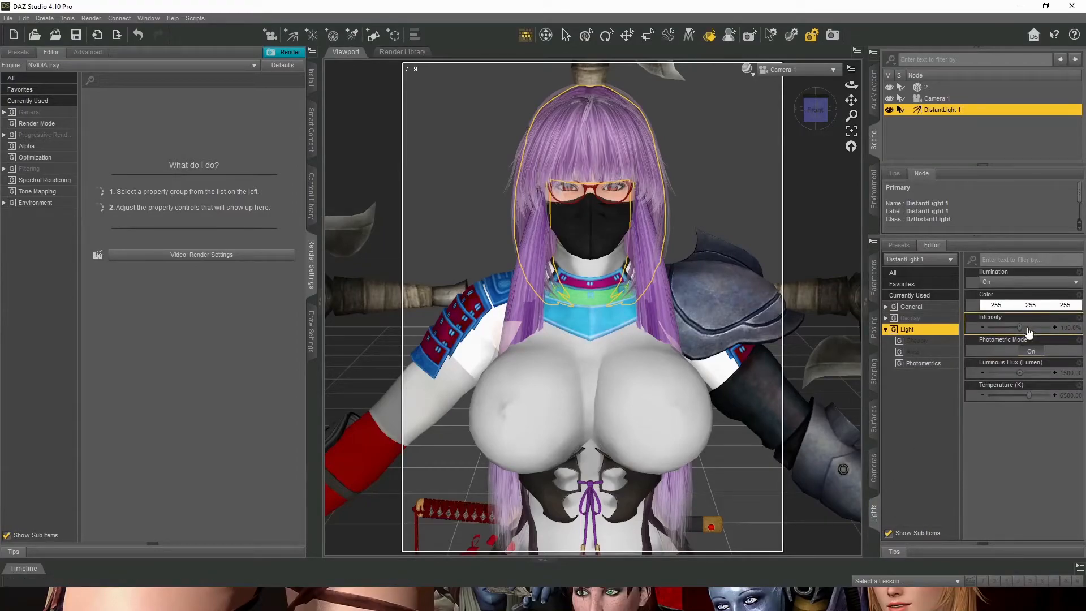
Step: Set the distant light's luminous flux to 15000 lumens and check the lighting in the viewport
click(1038, 374)
text(15000)
key(Return)
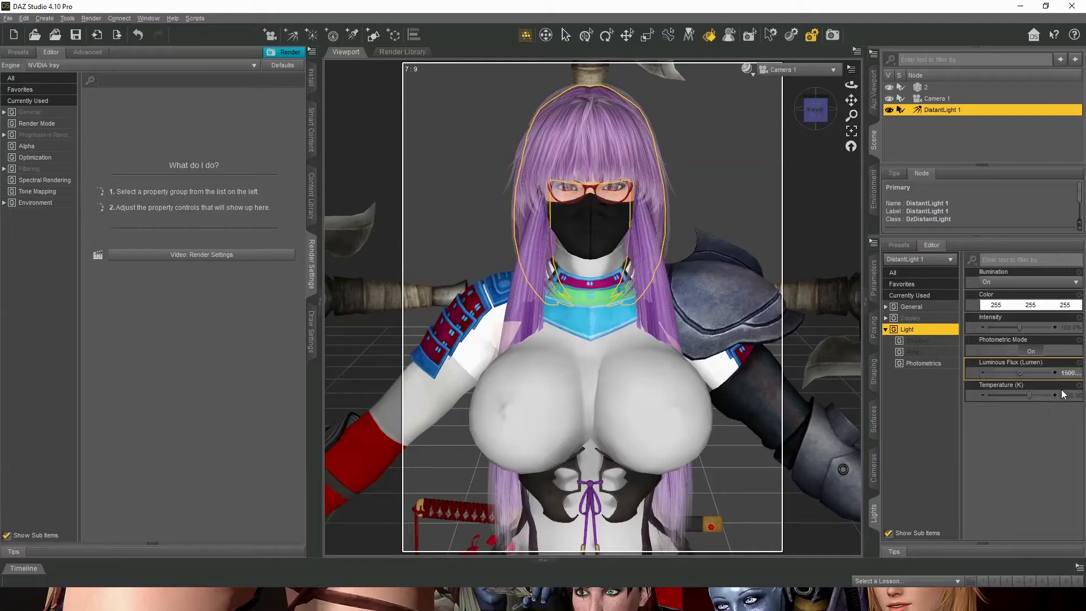
click(747, 68)
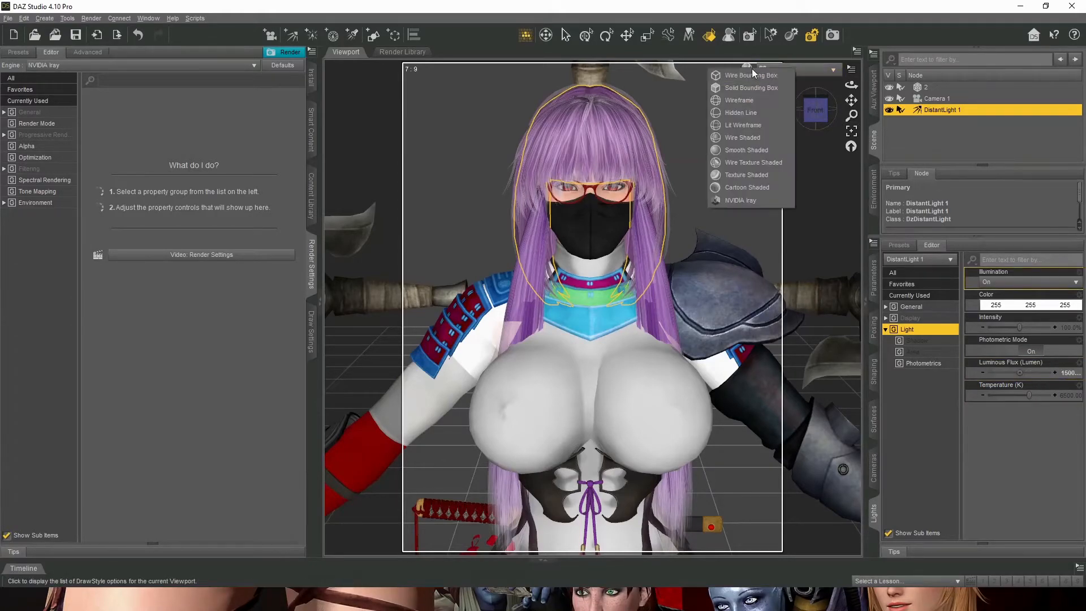
click(755, 190)
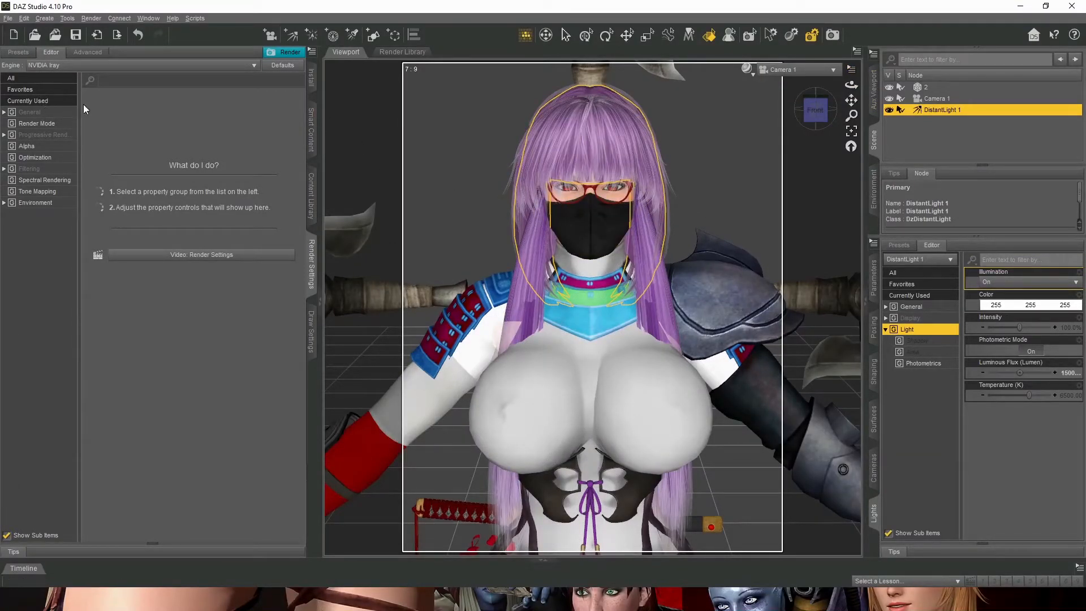
Step: Create a plane primitive at the world center with the default settings and select it in the scene
click(45, 18)
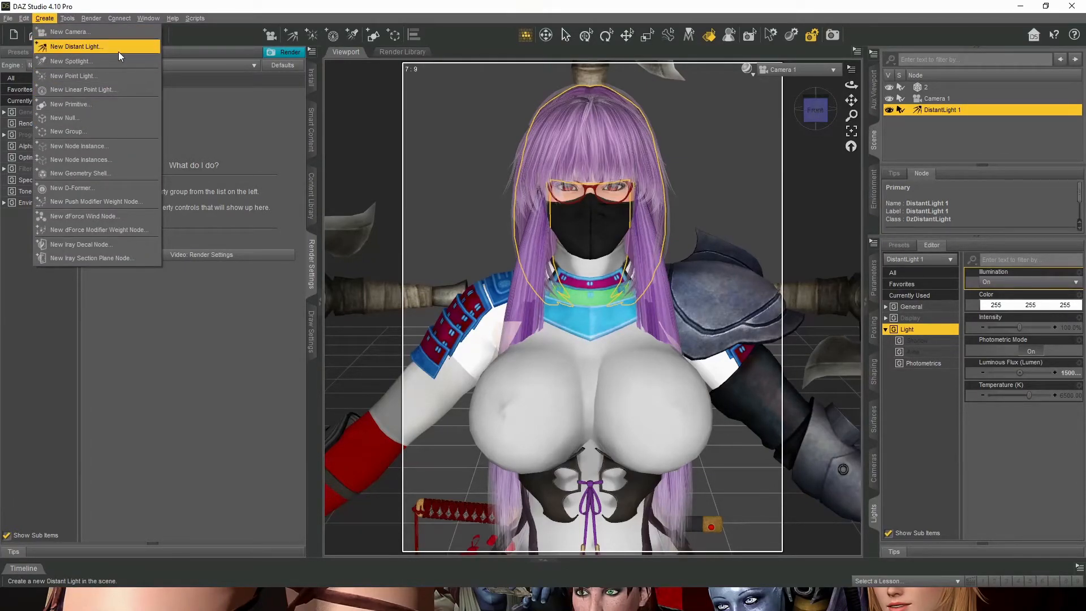
click(109, 104)
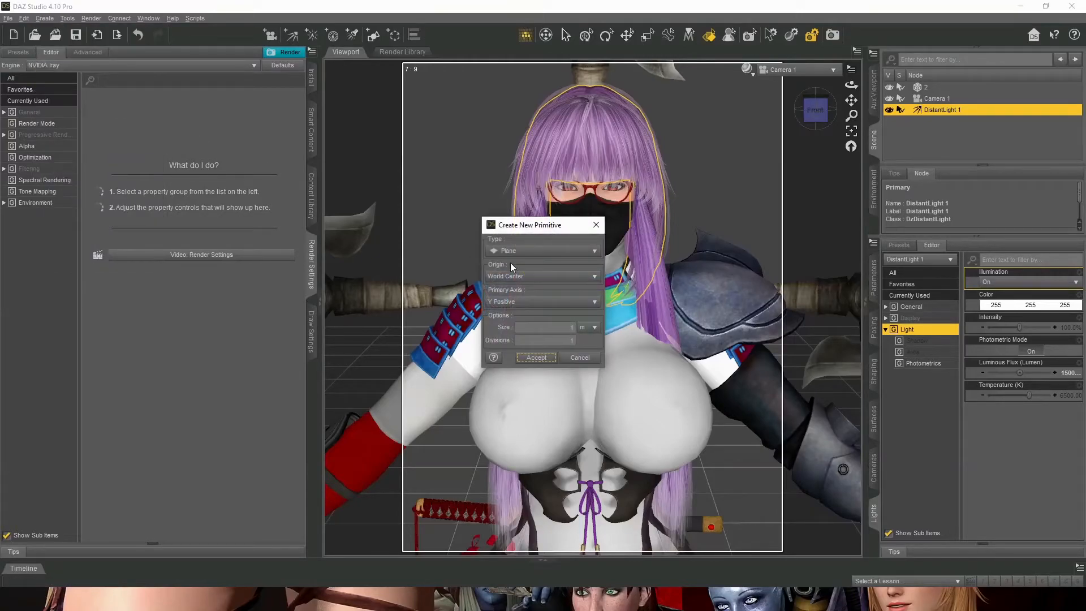
click(536, 357)
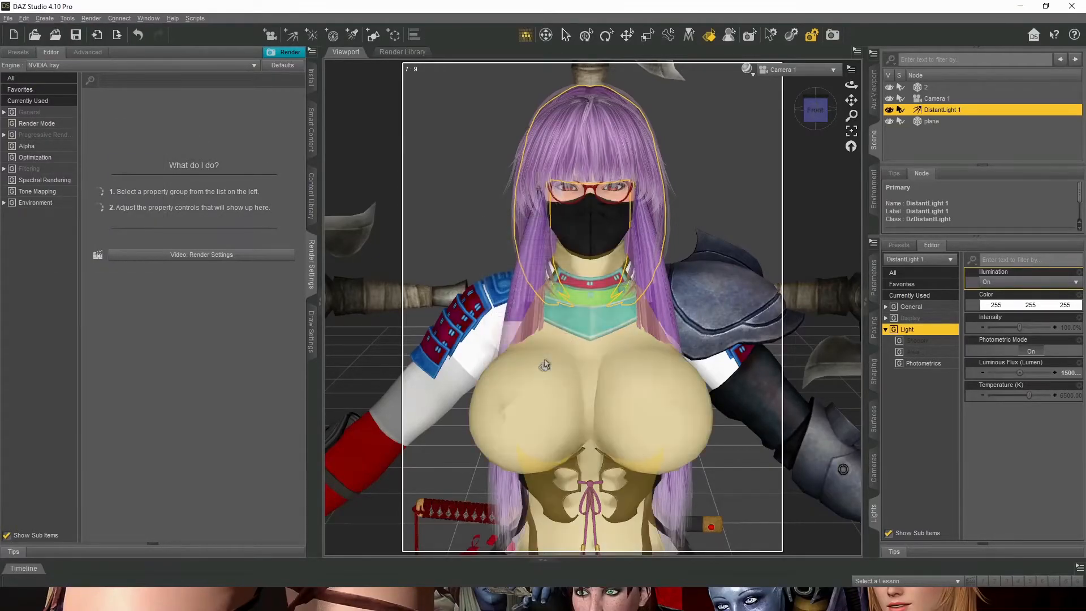
click(929, 122)
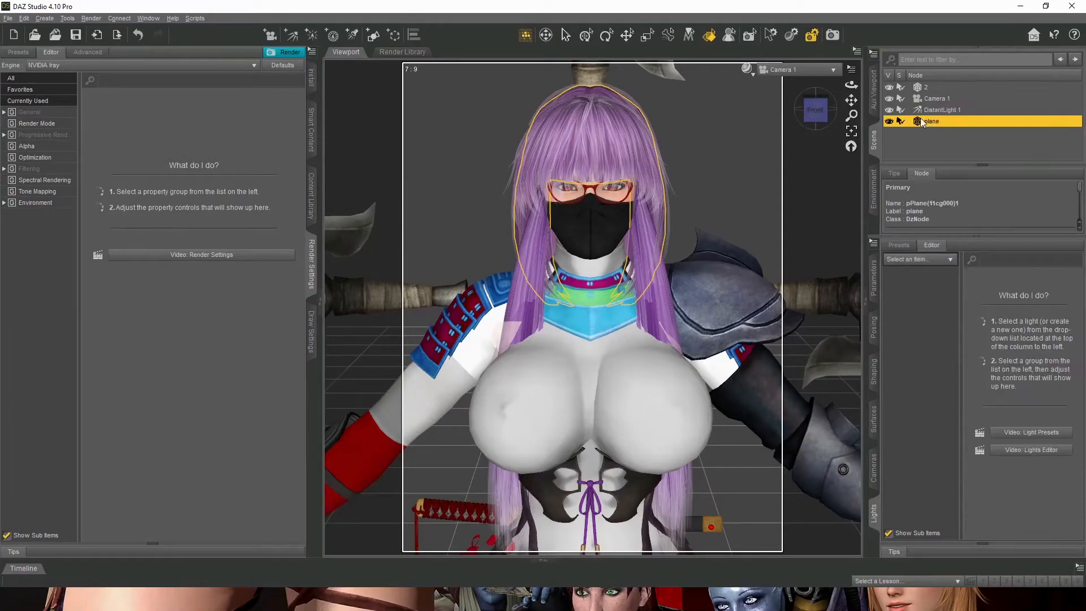
Step: Show the whole character in Perspective View and raise the plane about 328 cm, above the character's head
click(818, 69)
click(819, 85)
scroll(776, 197, down, 10)
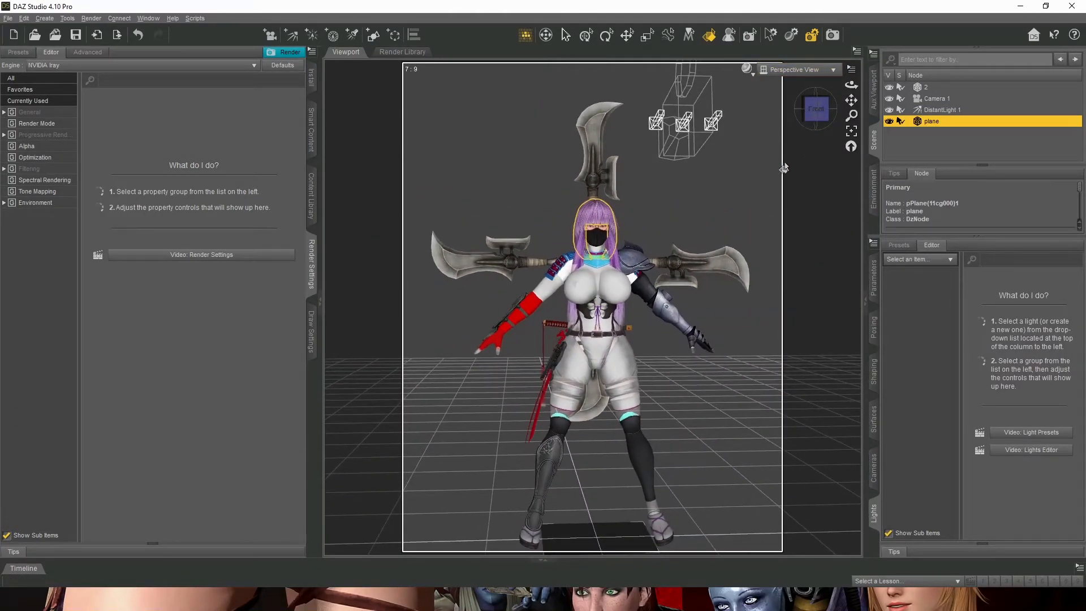
click(830, 115)
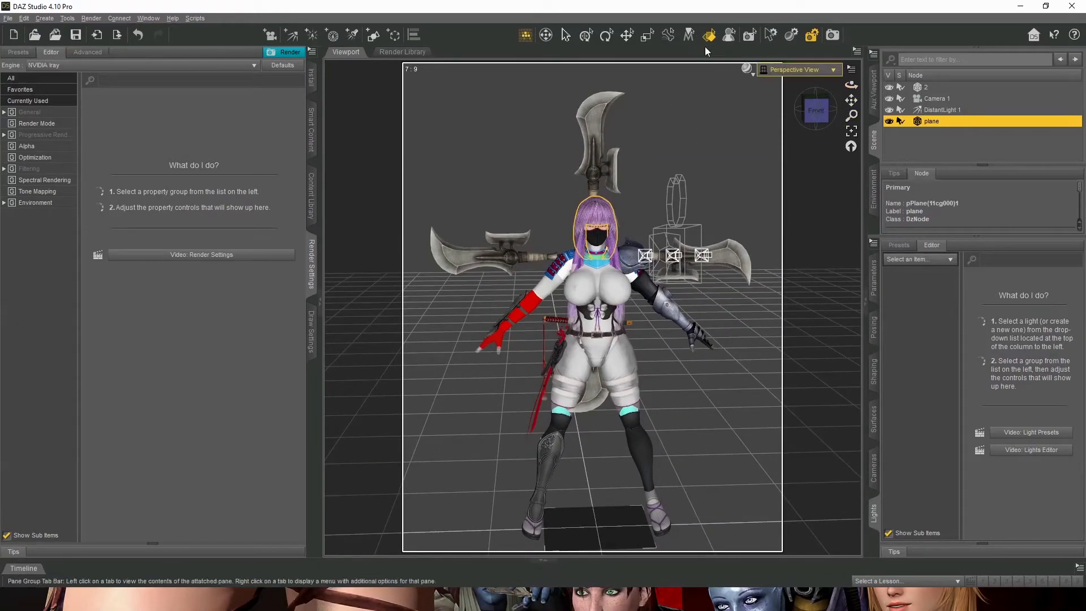
click(627, 35)
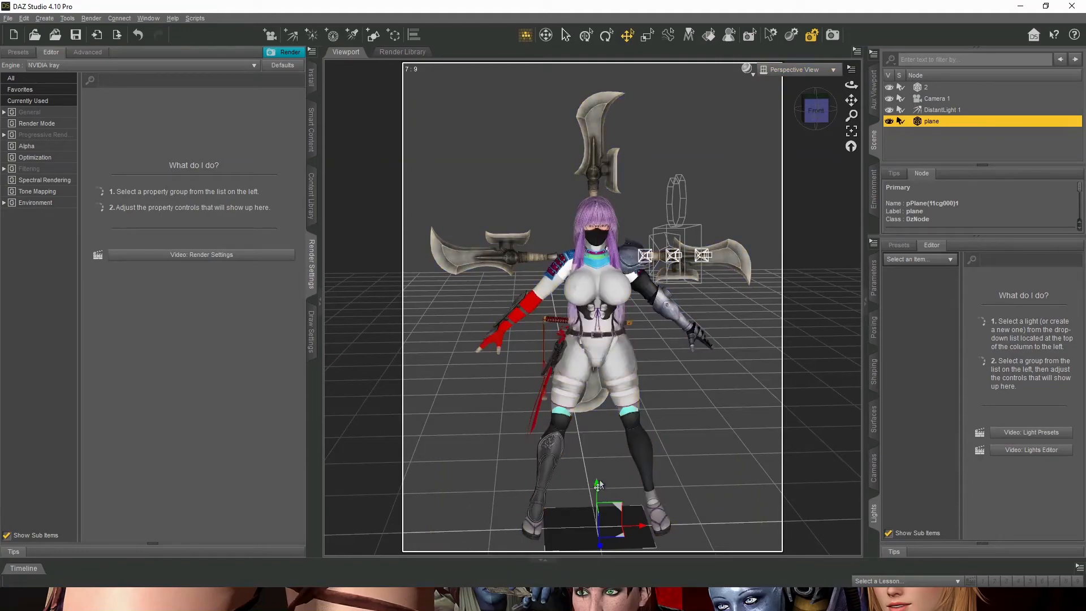
drag(596, 488, 602, 135)
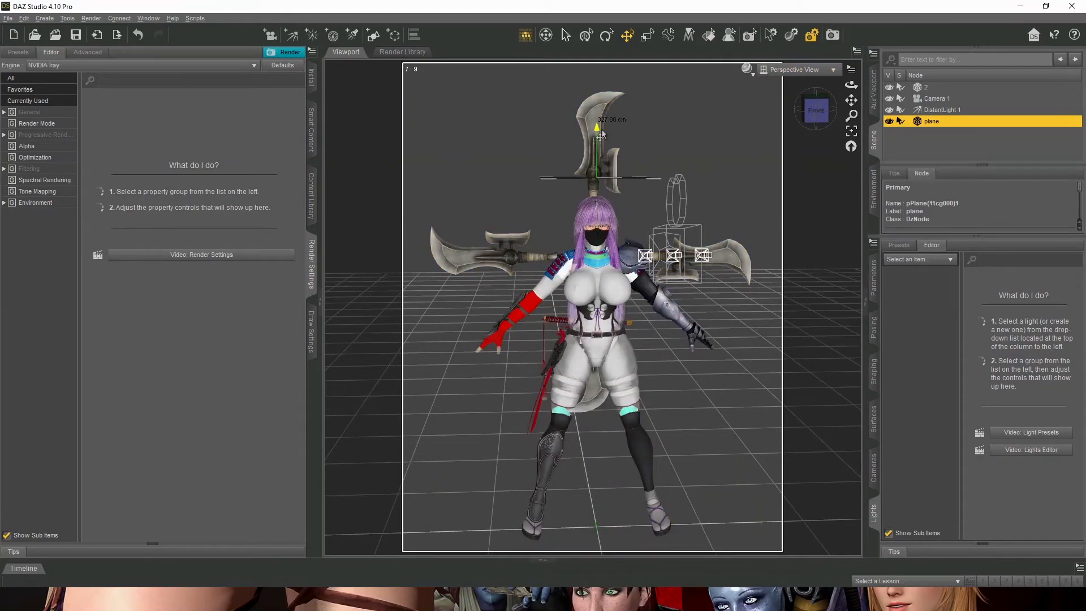
Step: Rotate the plane upright and set its X rotation to 90 degrees
click(606, 35)
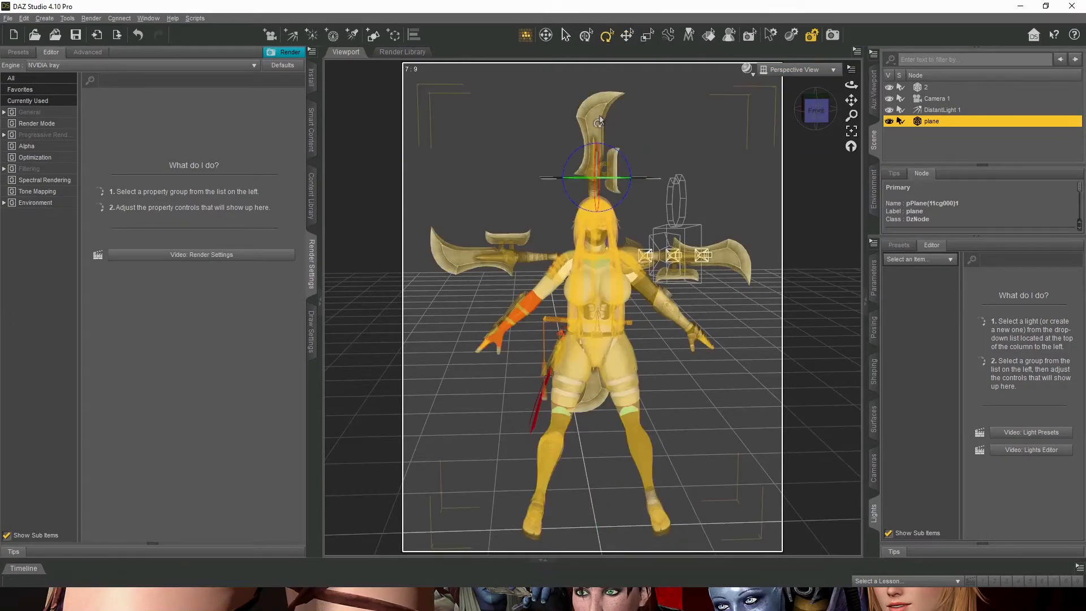
drag(601, 166, 601, 232)
drag(617, 312, 619, 334)
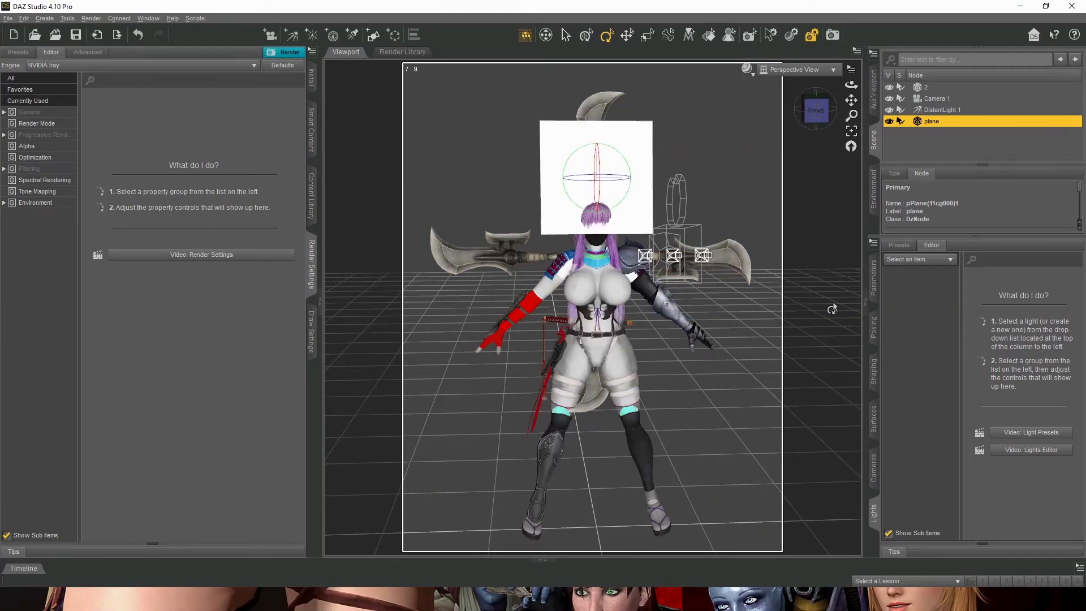
click(877, 290)
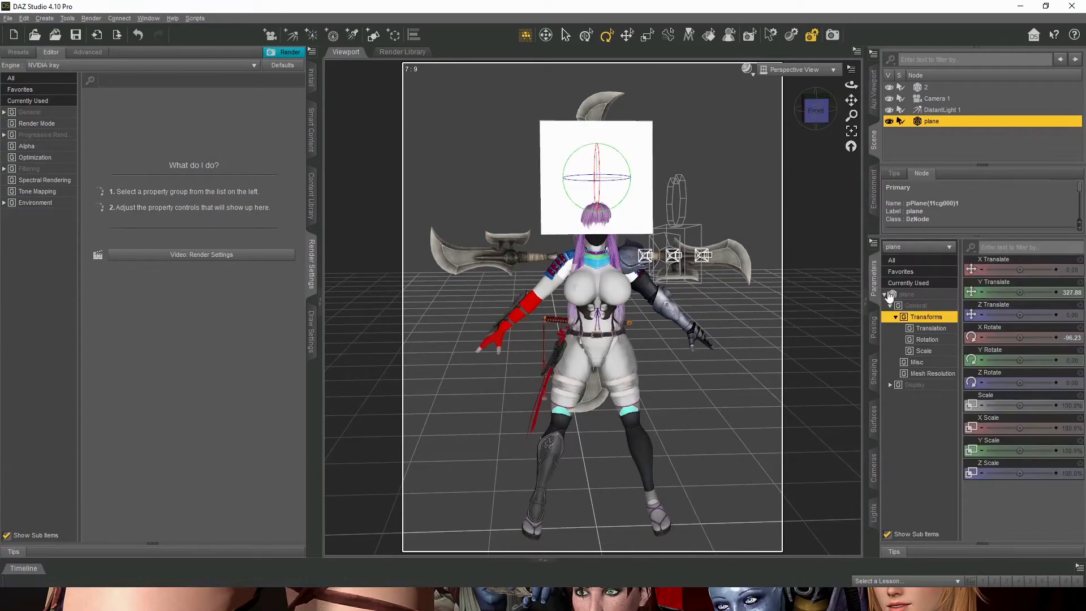
click(1076, 338)
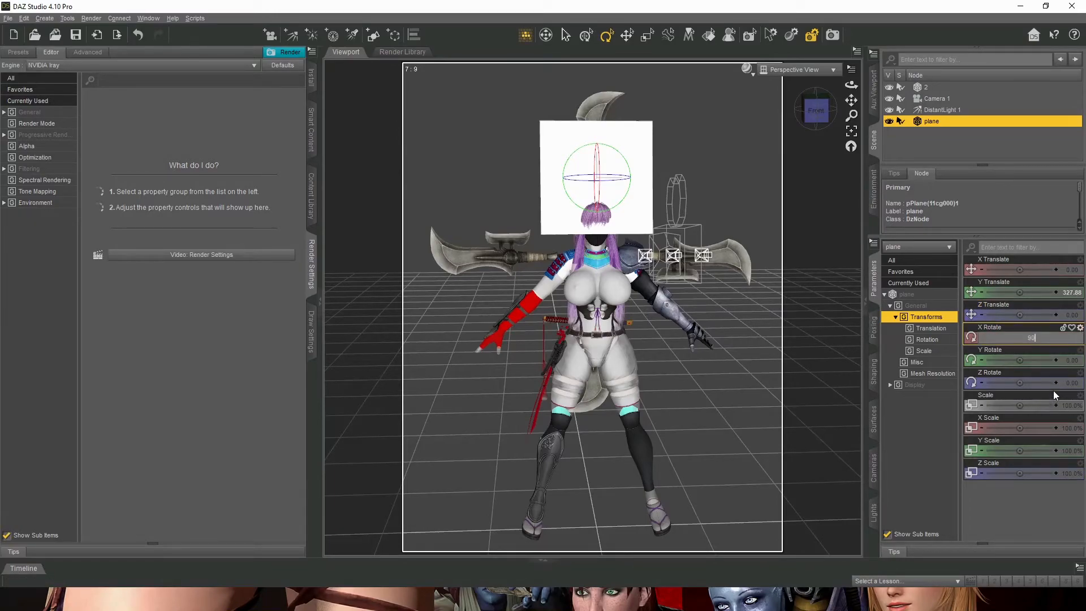
key(Return)
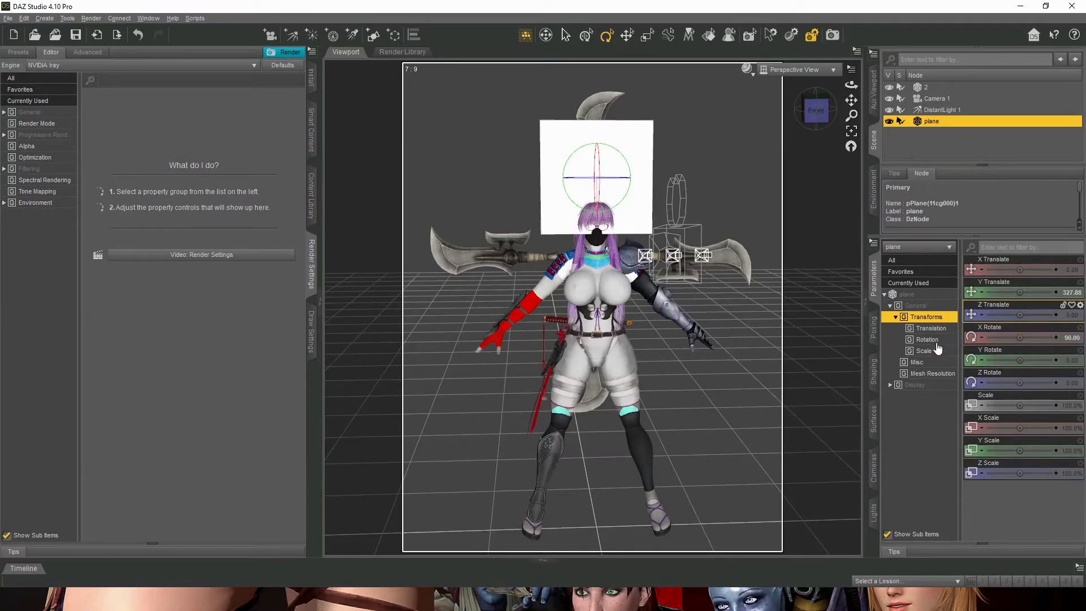
Step: Apply the temple background image file as the plane surface's diffuse color map
click(875, 419)
click(901, 305)
scroll(974, 328, up, 3)
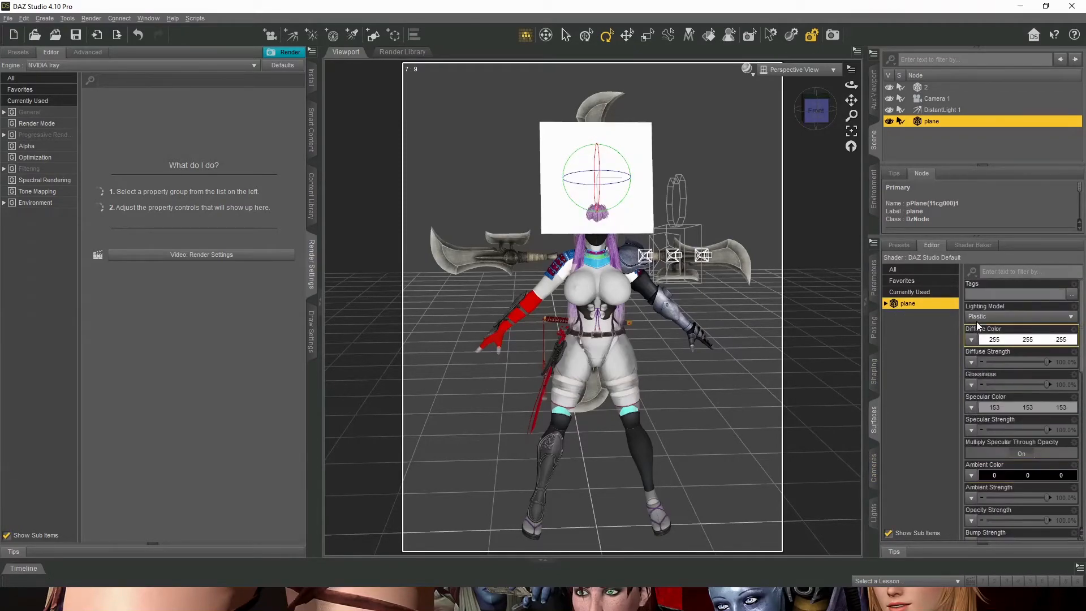
click(971, 340)
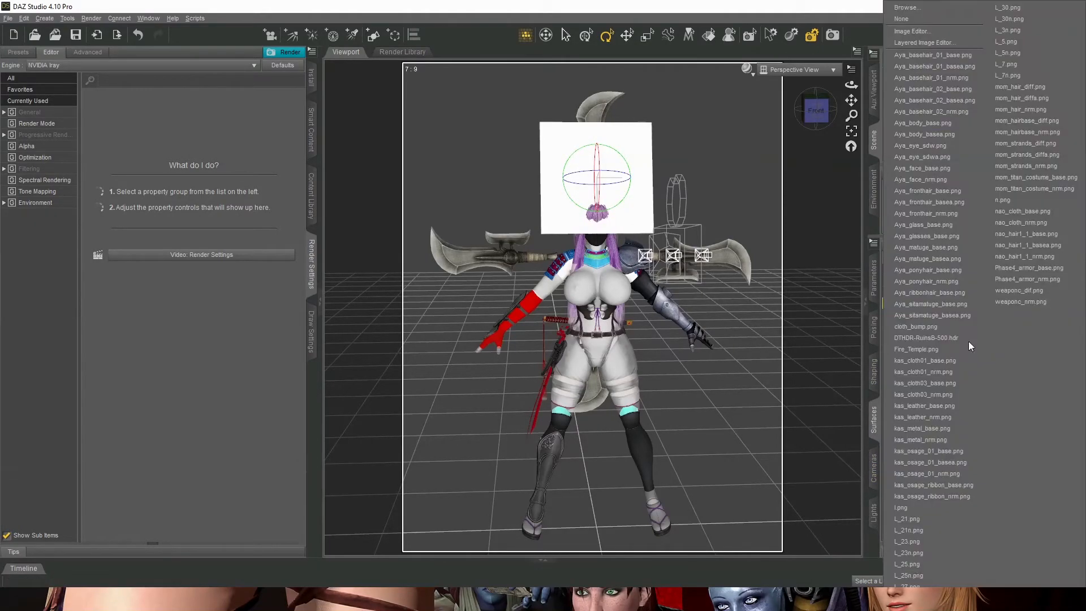
click(899, 12)
double_click(358, 173)
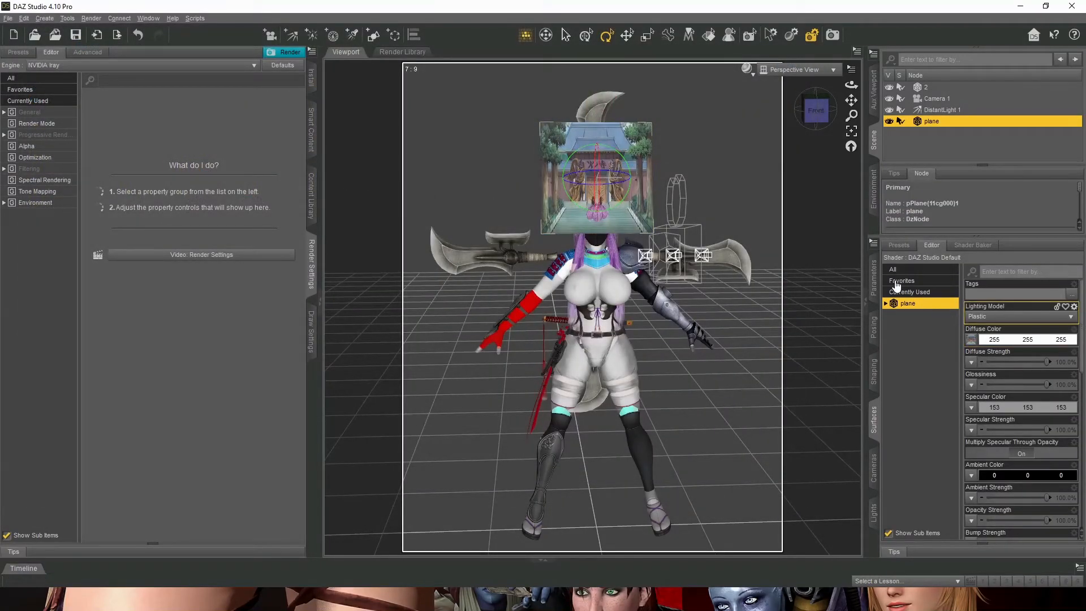
Step: Enlarge the plane to about 191% X scale, 125% Z scale and 324% overall scale
click(874, 280)
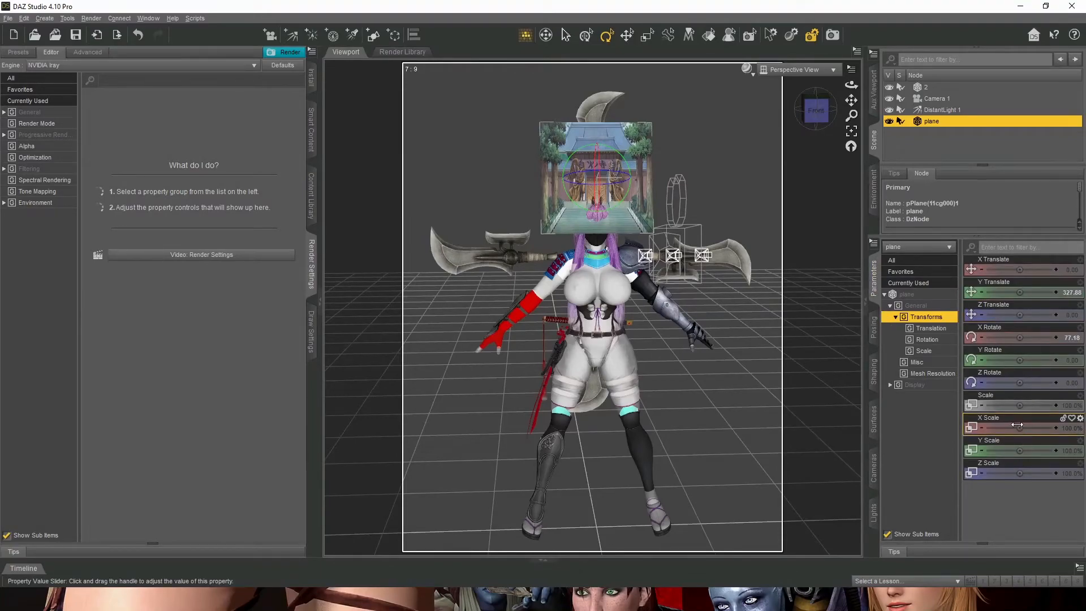
drag(1021, 428, 1064, 428)
drag(1021, 473, 1032, 473)
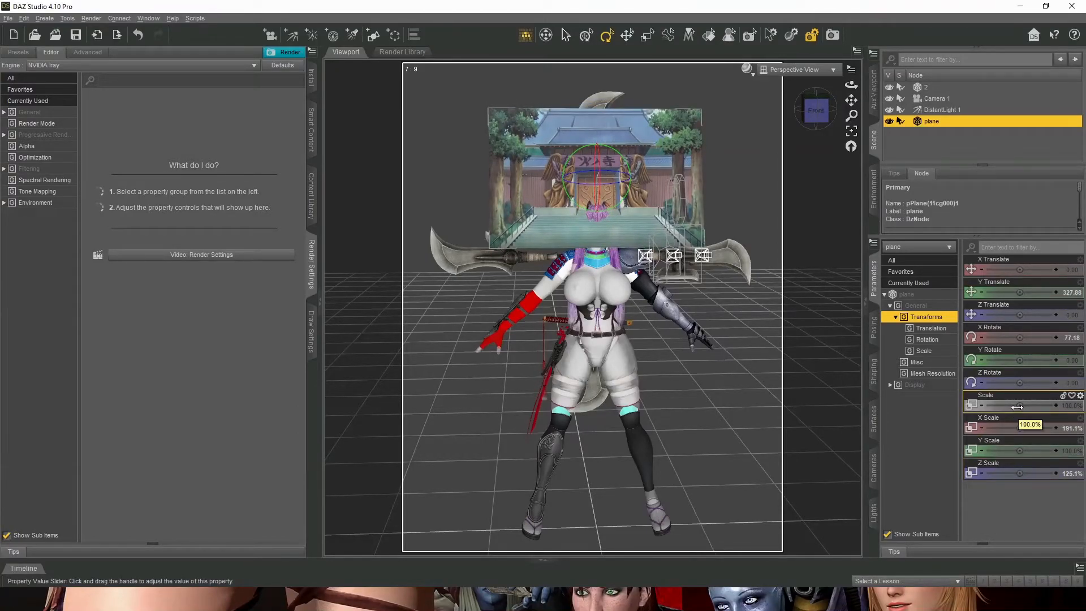
drag(1018, 407, 1047, 405)
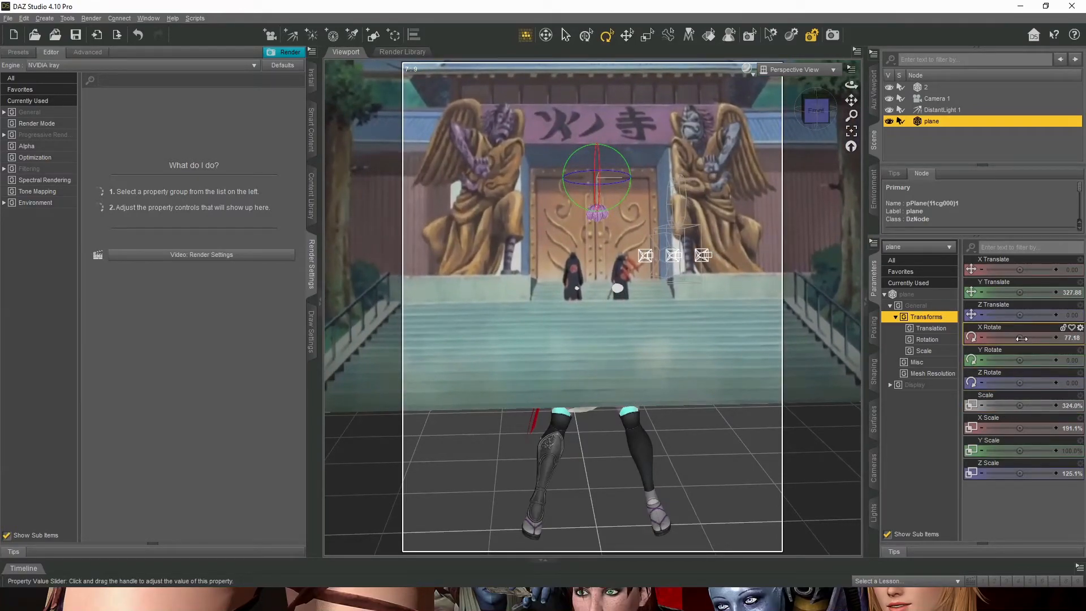
Step: Straighten the tilted temple plane by setting its X rotation to exactly 90 degrees
drag(1021, 338, 1032, 338)
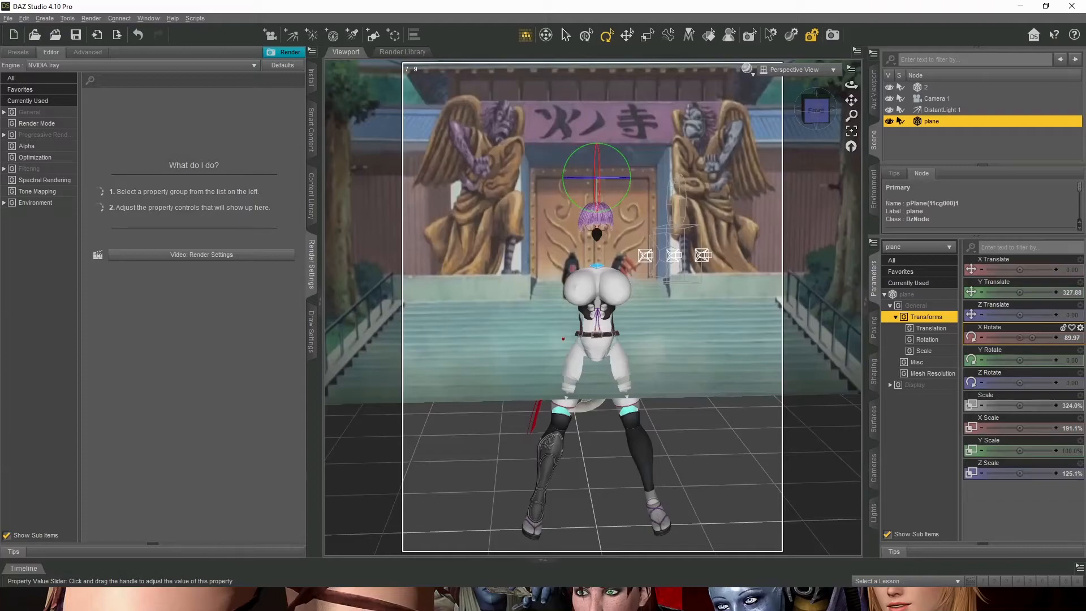
double_click(1061, 337)
text(90)
key(Return)
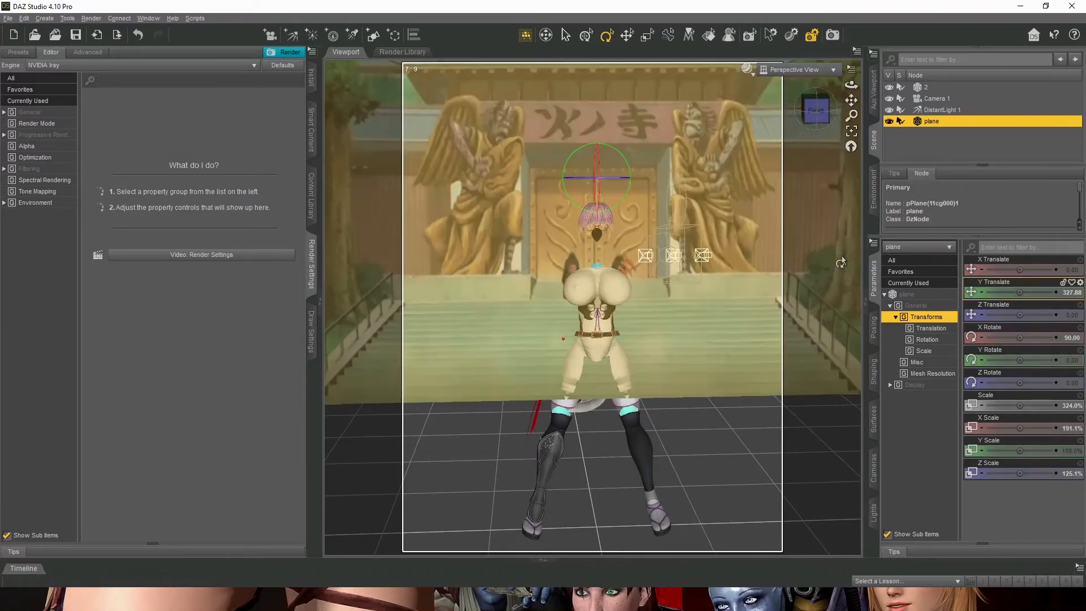
Step: Move the plane behind the character to about X -8.62, Y 222.39, Z -89.87, and switch the view to Camera 1
drag(1019, 315, 1003, 315)
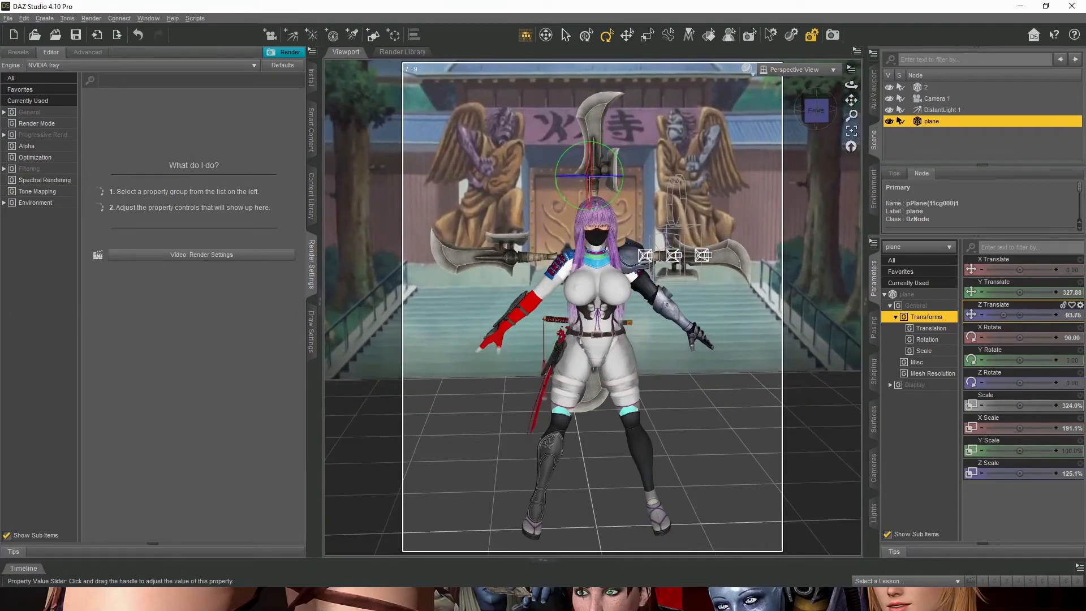
mouse_move(1020, 270)
mouse_down()
mouse_move(1007, 270)
mouse_move(1016, 270)
mouse_up()
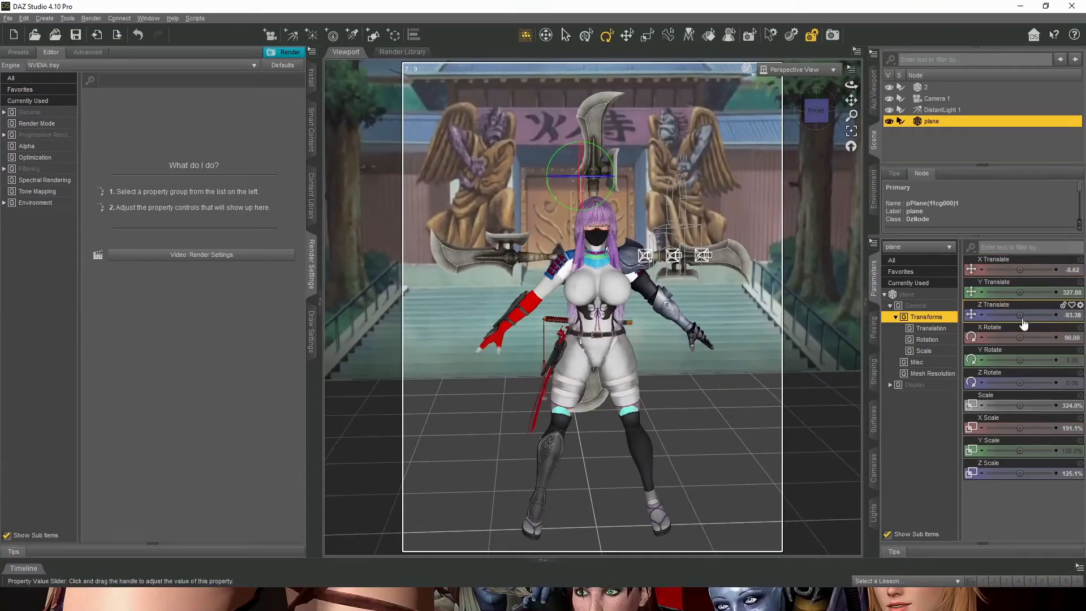
drag(1019, 314, 1003, 292)
click(802, 73)
click(811, 174)
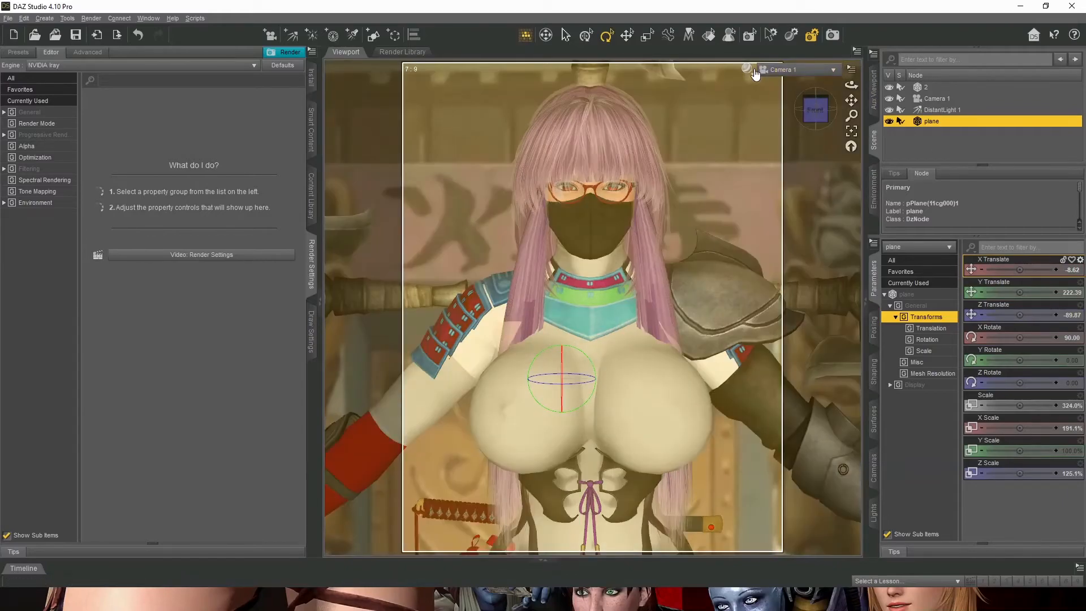
Step: Set the glossiness of the plane's surface to 0%
click(747, 69)
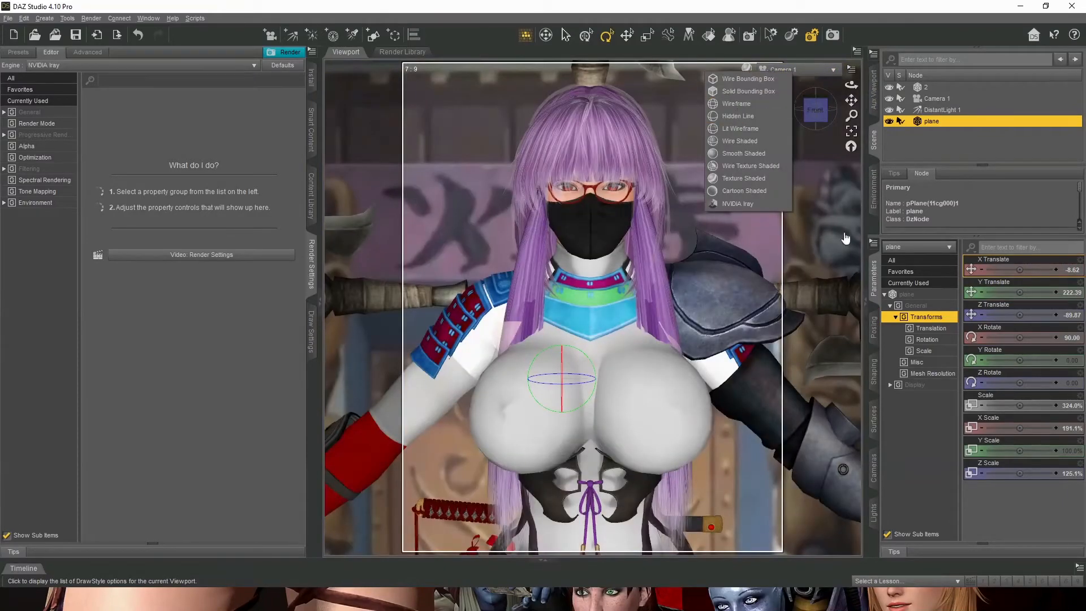
click(932, 122)
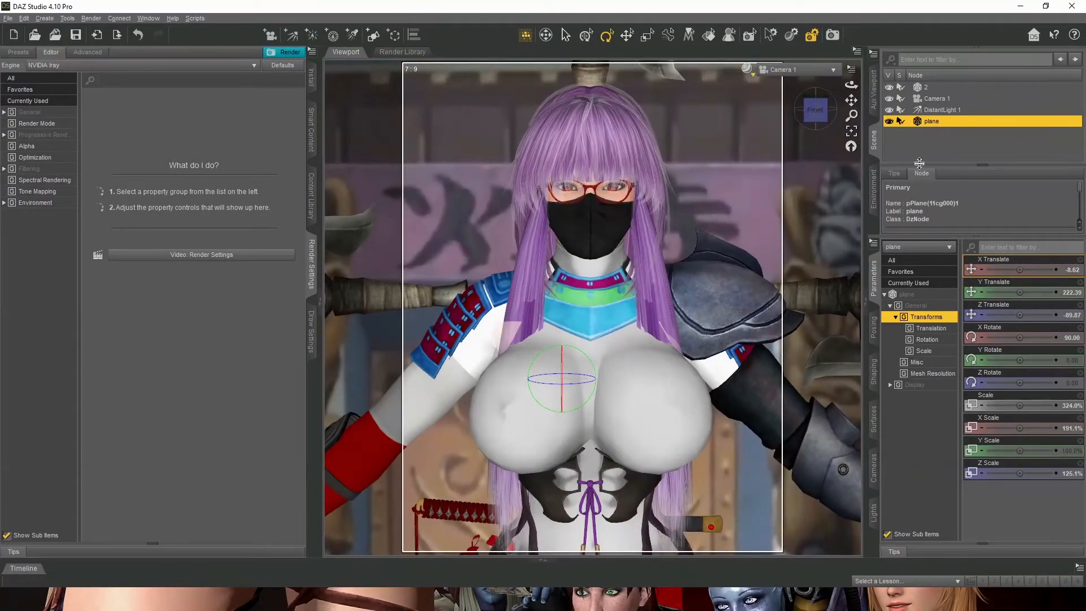
click(876, 422)
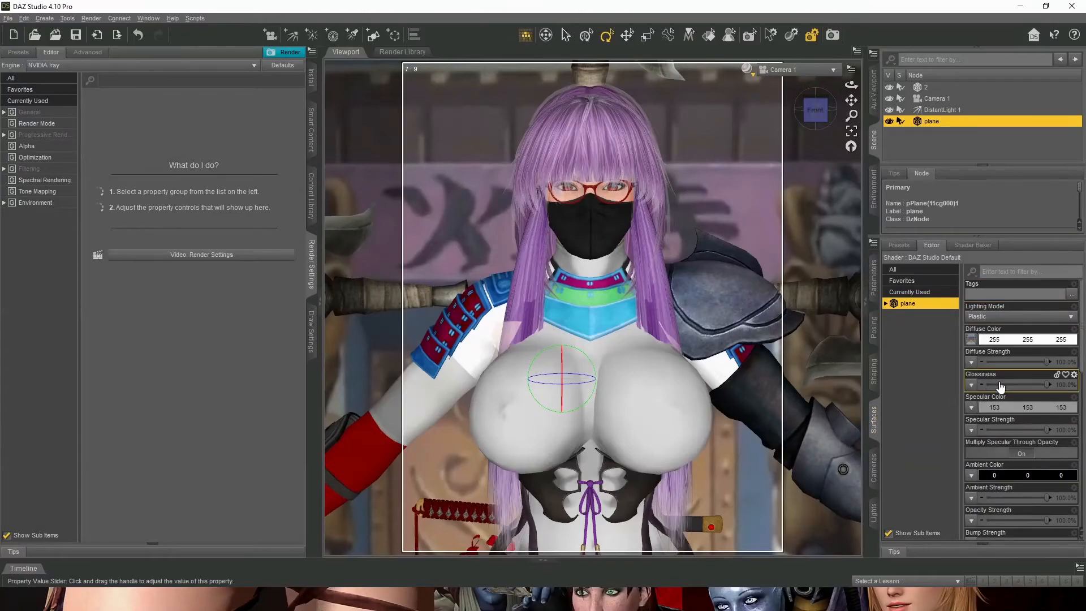
drag(1010, 386, 978, 388)
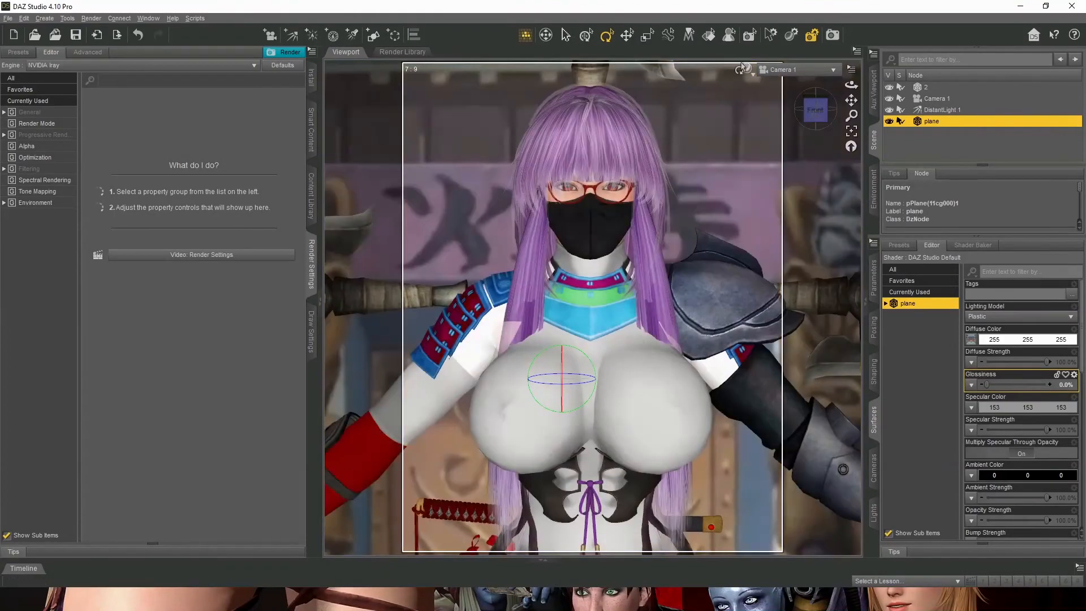
Step: Preview the character against the temple backdrop in NVIDIA Iray, then return the viewport to Texture Shaded
click(746, 69)
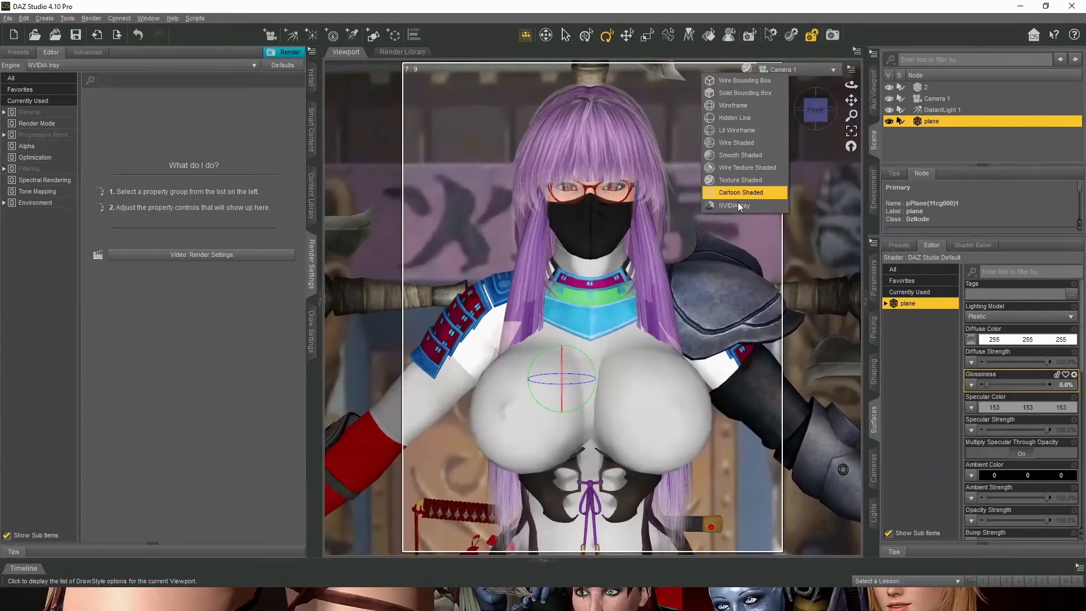
click(738, 204)
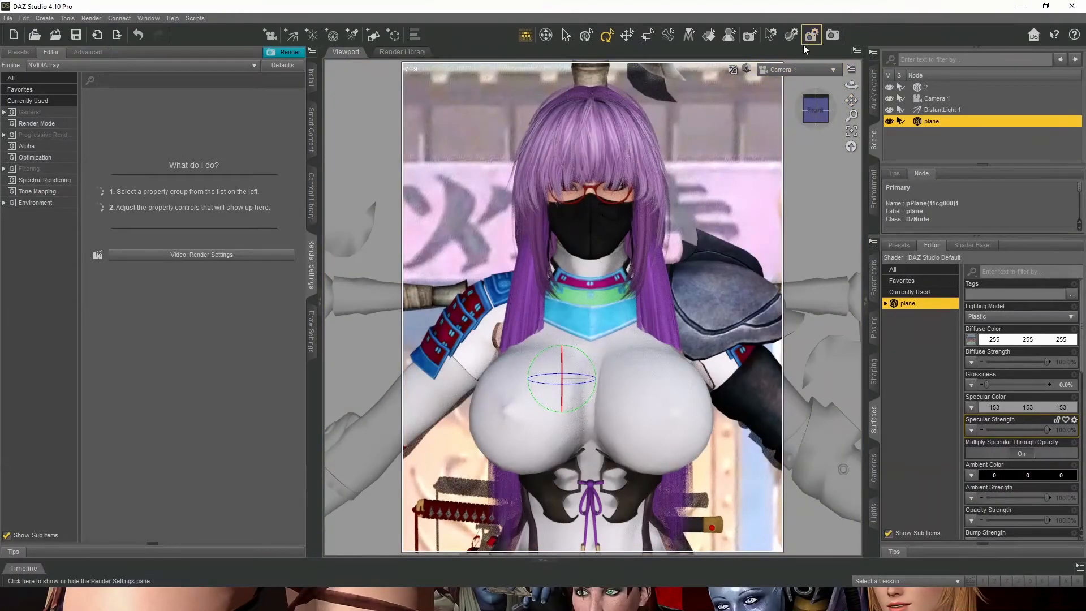
click(746, 70)
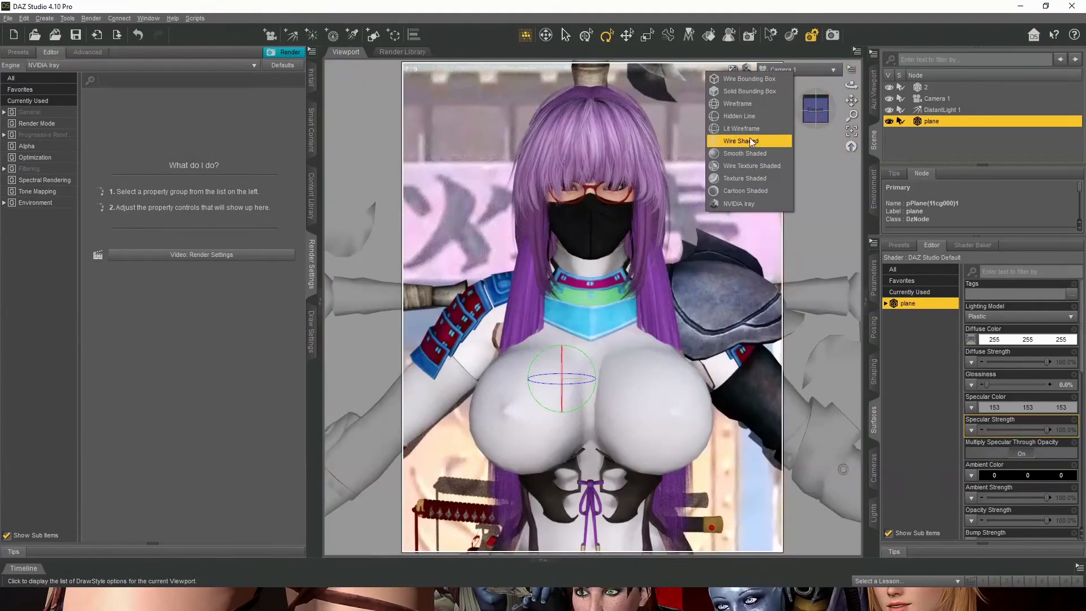
click(748, 179)
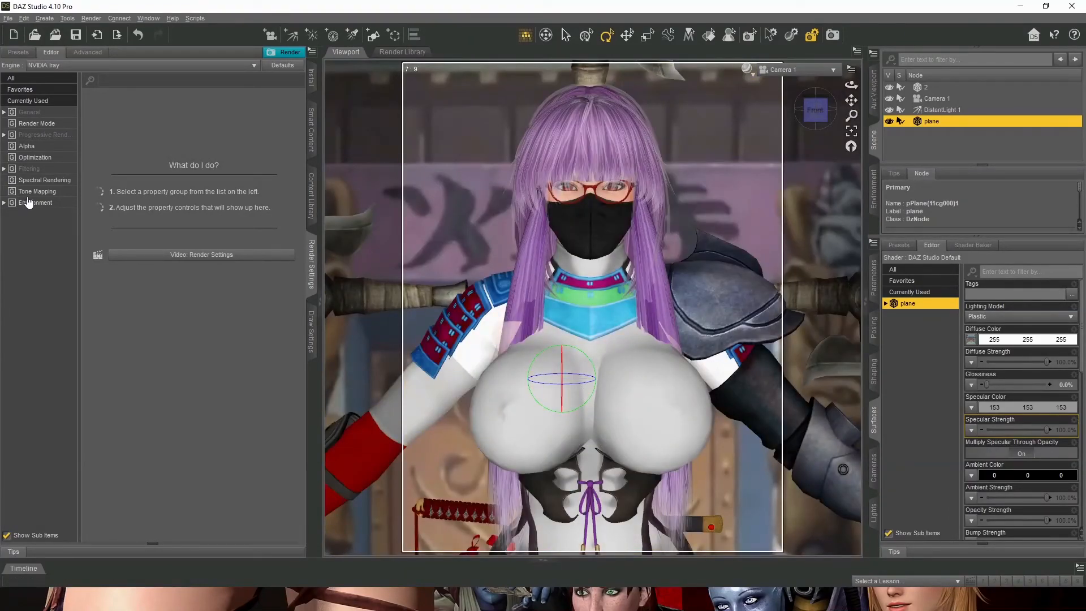
Step: Turn on the noise filter in the render's filtering settings
click(42, 159)
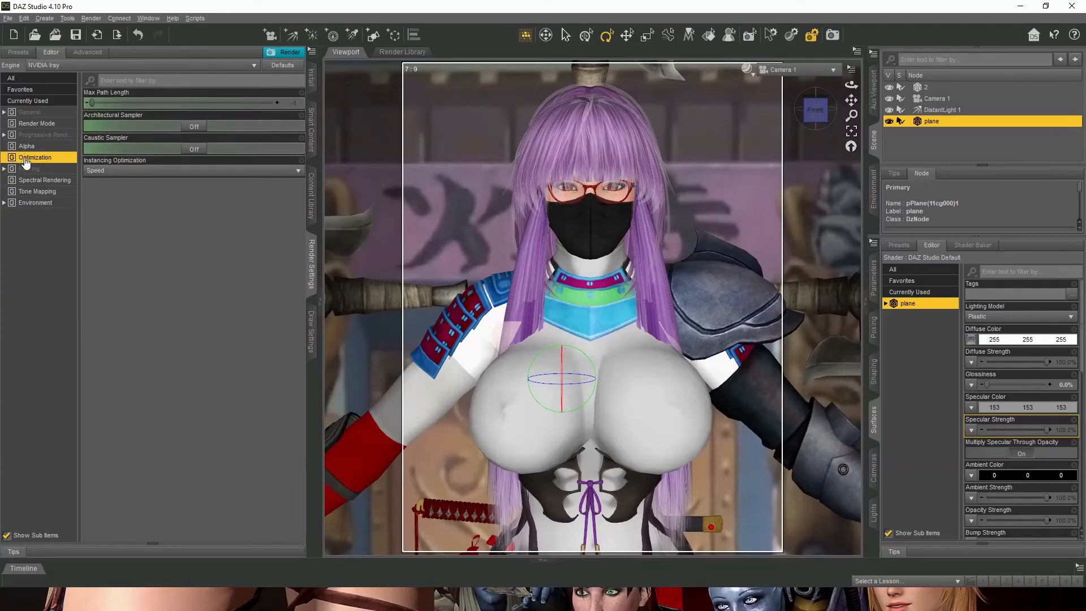
click(28, 169)
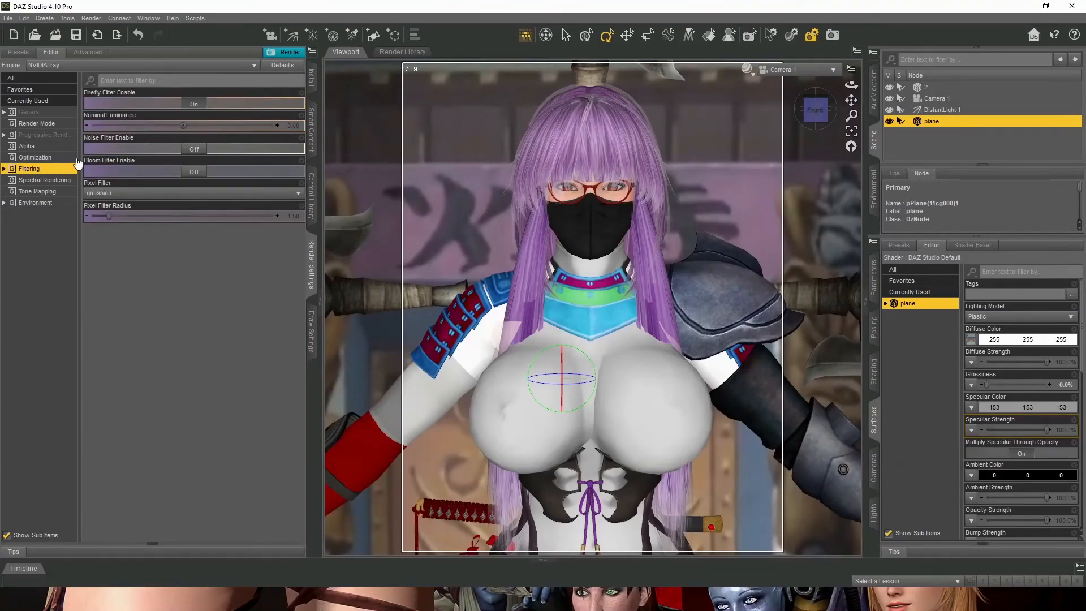
click(194, 150)
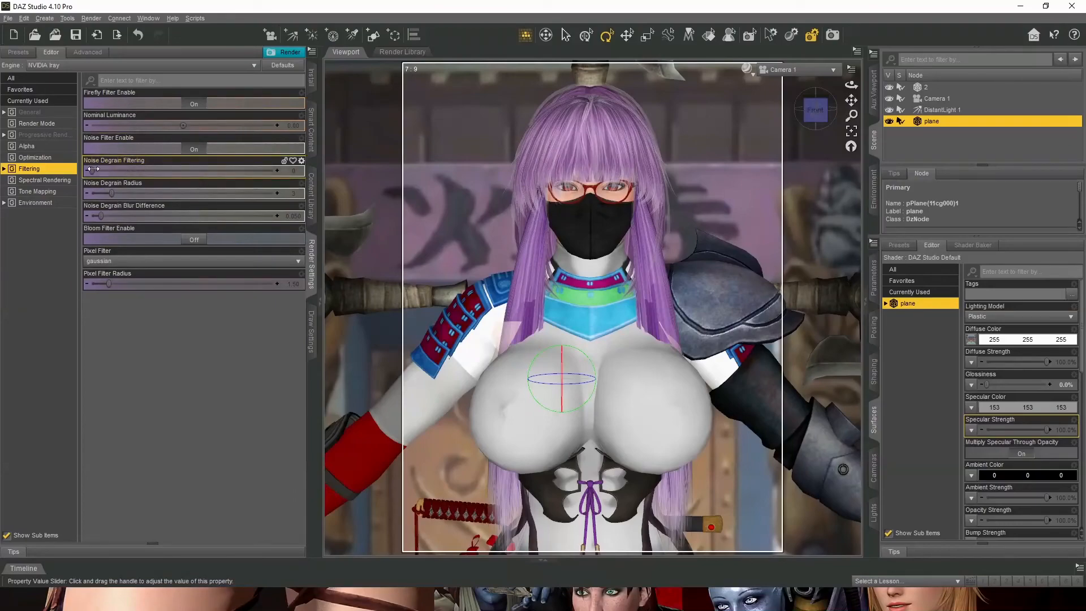
Step: Raise the progressive rendering converged ratio to 100% and start the NVIDIA Iray render of the scene
click(47, 124)
click(47, 136)
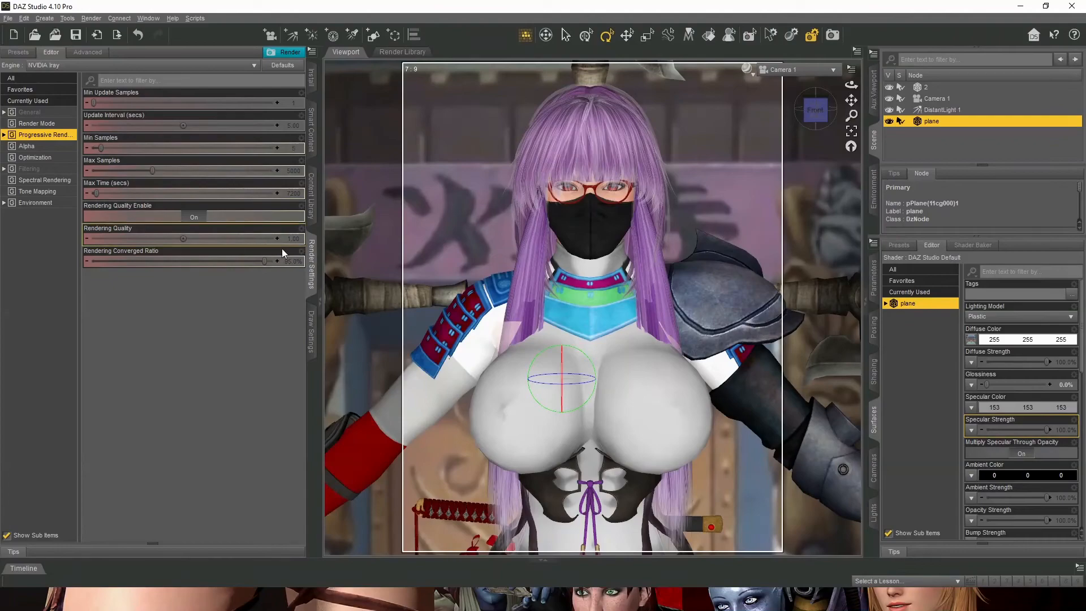
drag(264, 261, 276, 264)
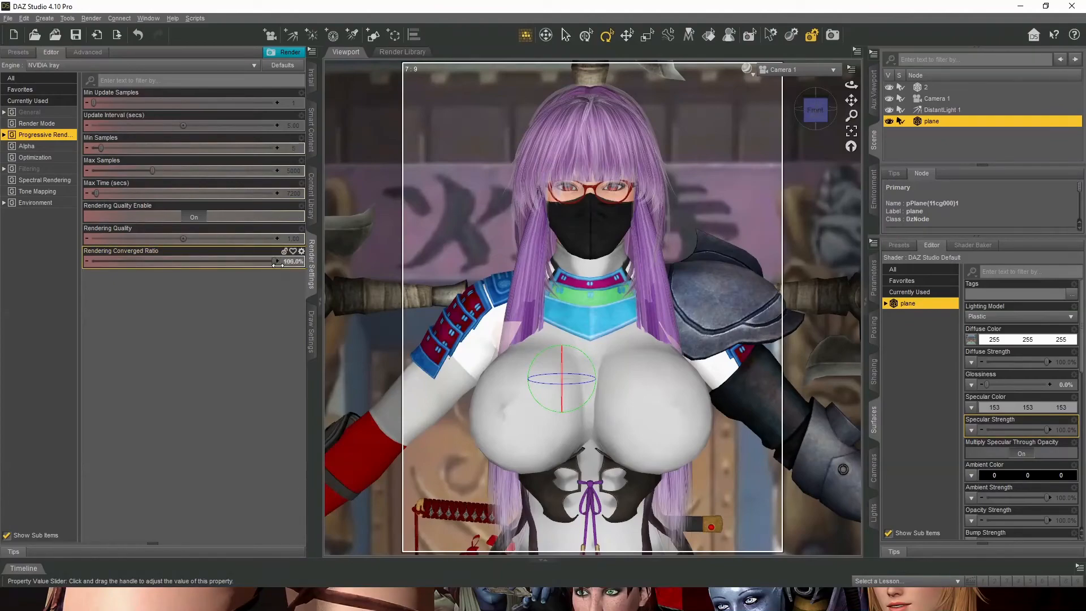
click(290, 53)
drag(333, 61, 354, 117)
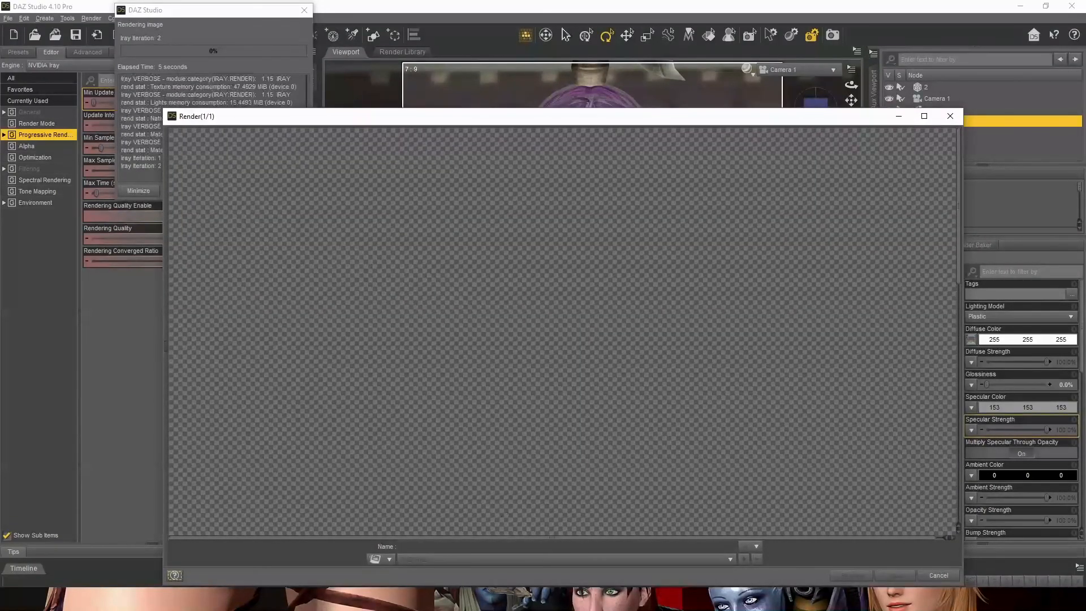